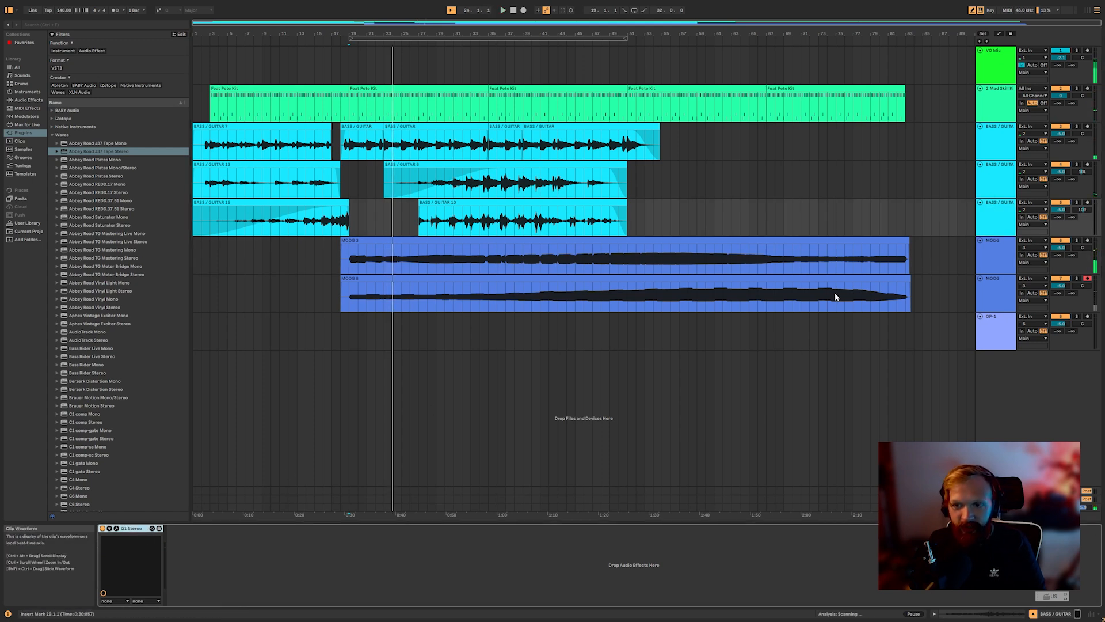
Play the arrangement from around bar 18 to hear how the MOOG layers sit in the mix.
click(973, 257)
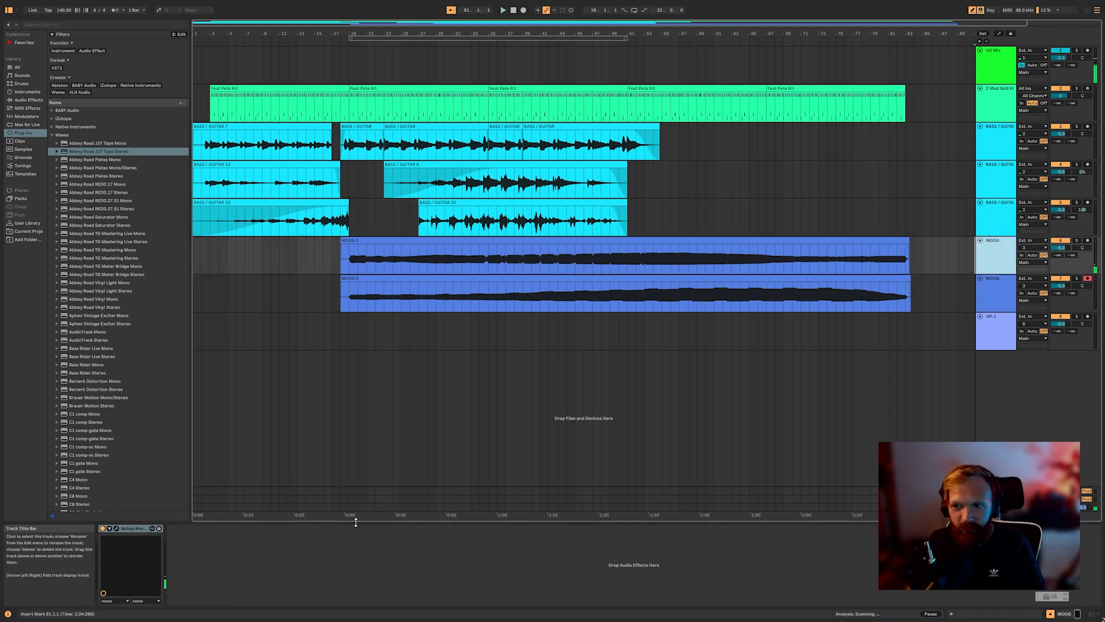
click(345, 39)
click(662, 331)
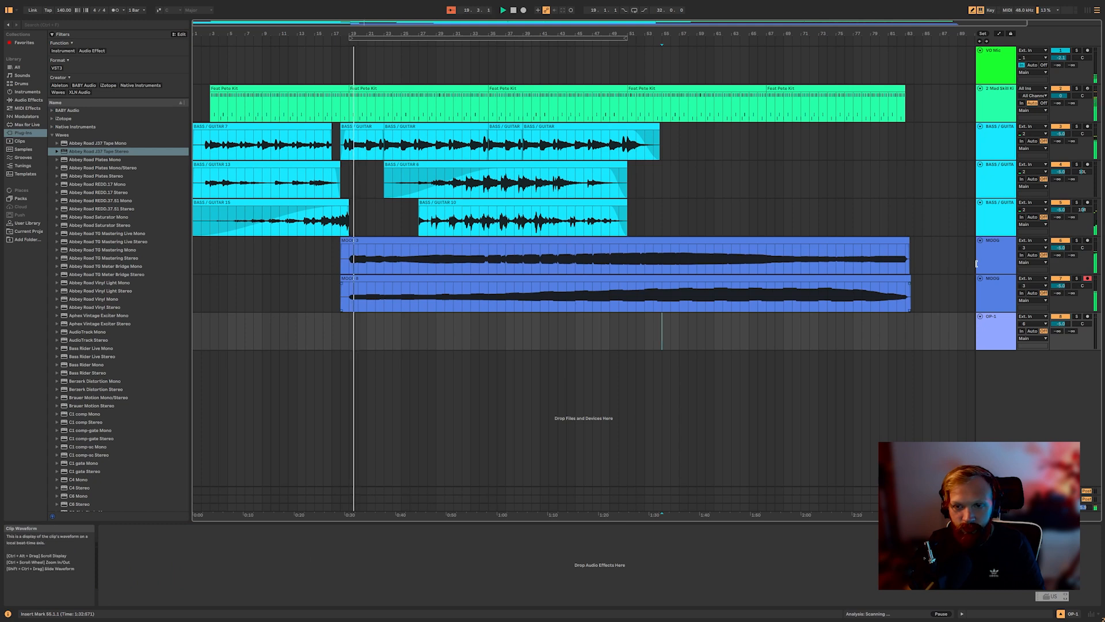
click(575, 328)
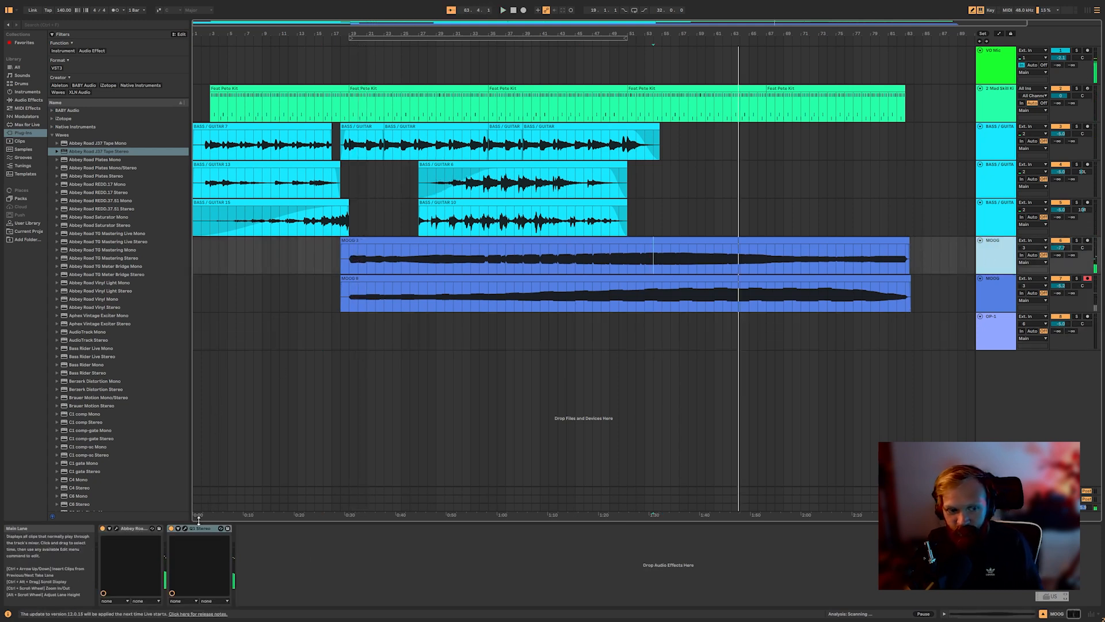
Duplicate the second MOOG track together with its recorded clip.
click(137, 530)
click(990, 285)
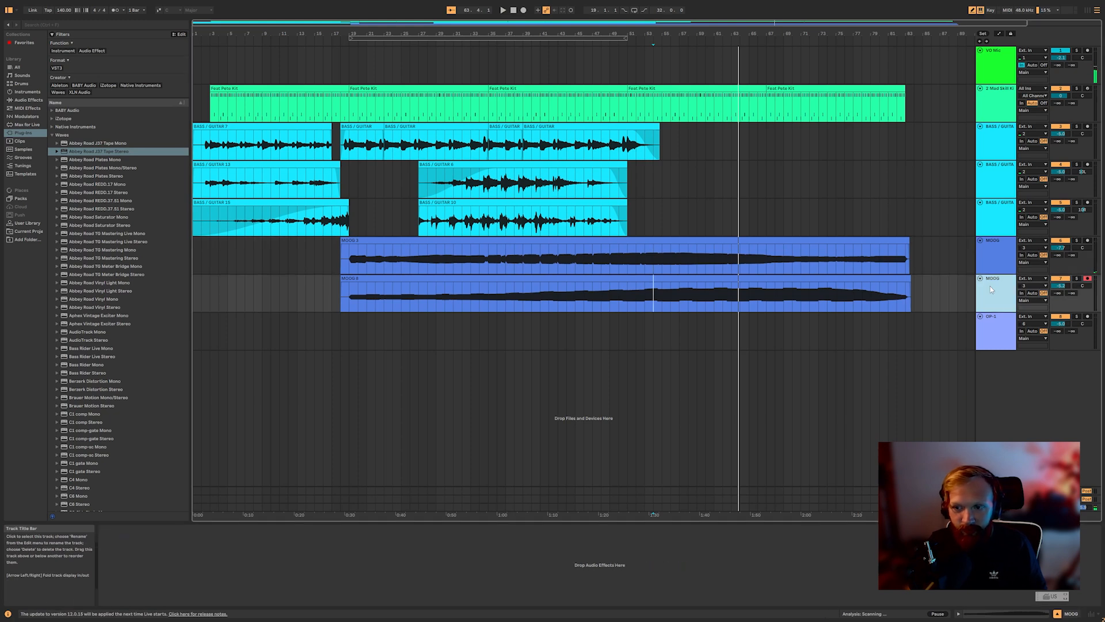
right_click(1001, 293)
click(973, 312)
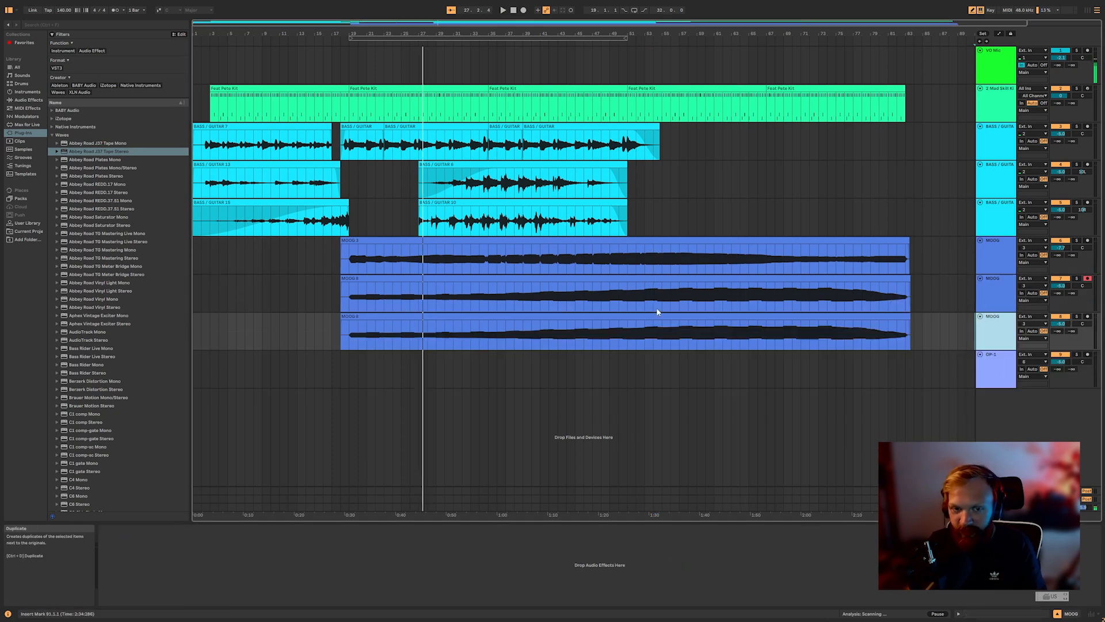
Copy the Q1 Stereo equalizer and the Abbey Road plug-in from the first MOOG track to the duplicated MOOG track.
click(480, 320)
click(982, 262)
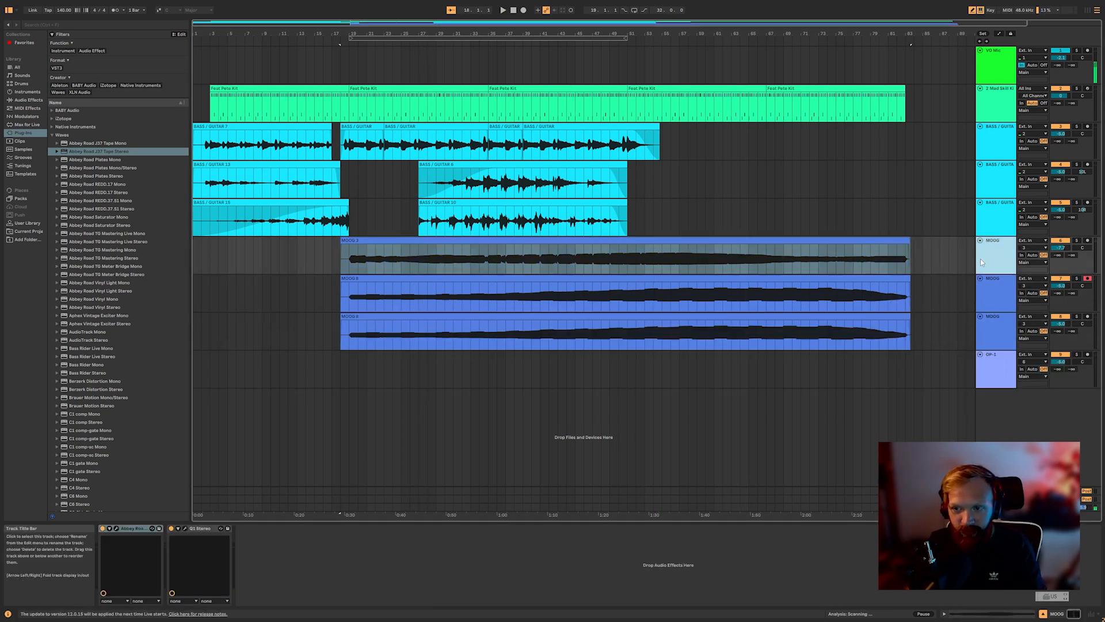
click(197, 529)
click(996, 331)
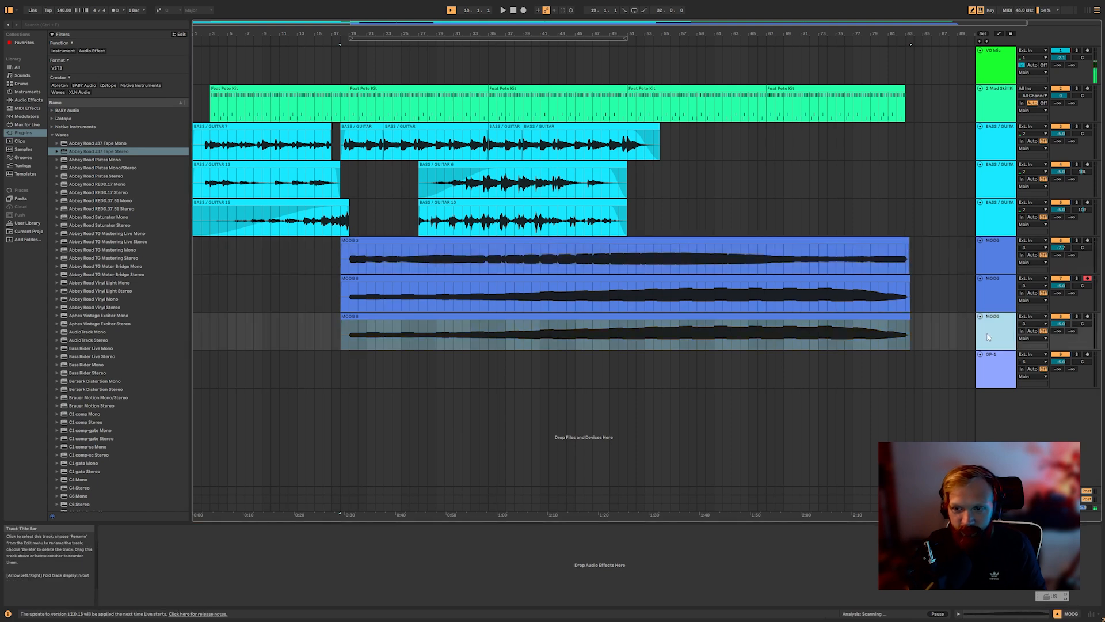
drag(464, 568, 464, 564)
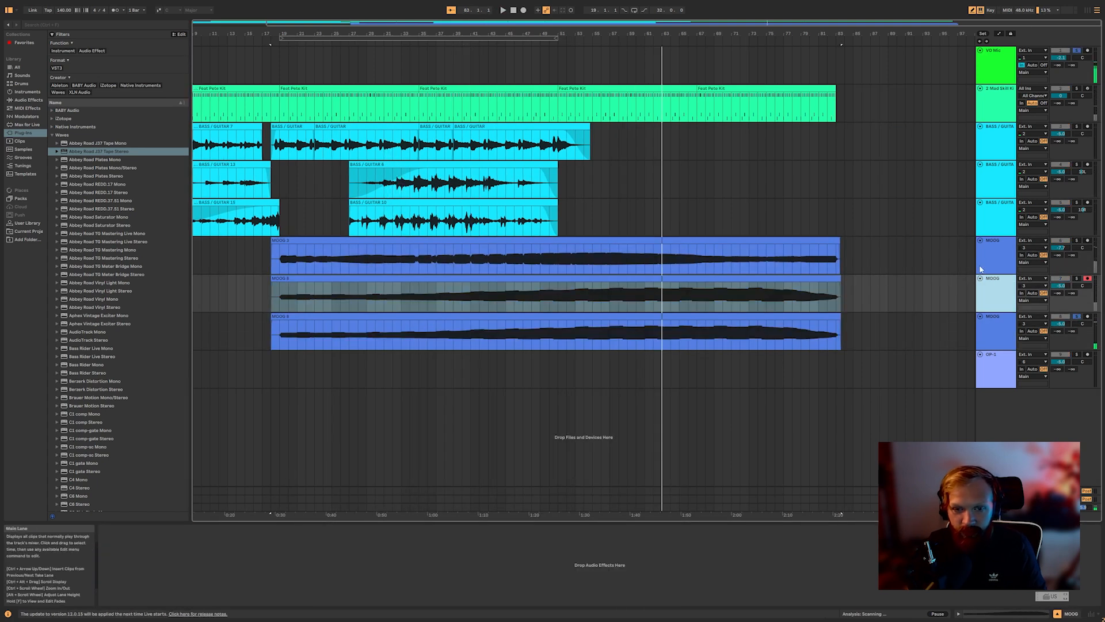
click(123, 529)
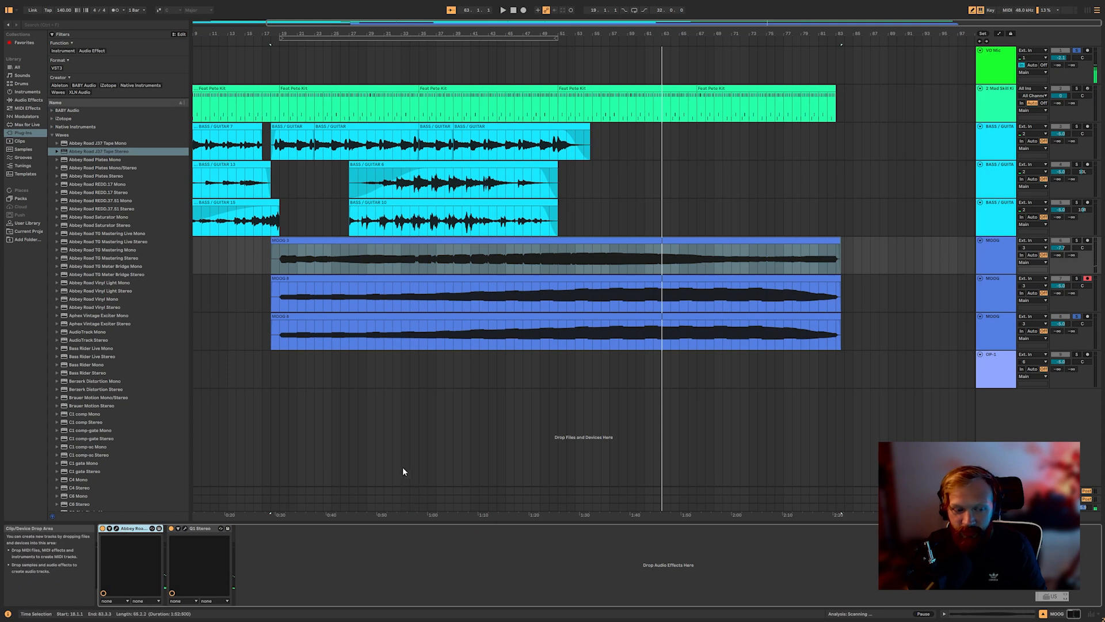
click(961, 344)
Lower the volume of the soloed duplicate MOOG track while playing it back, and turn its solo off.
click(651, 41)
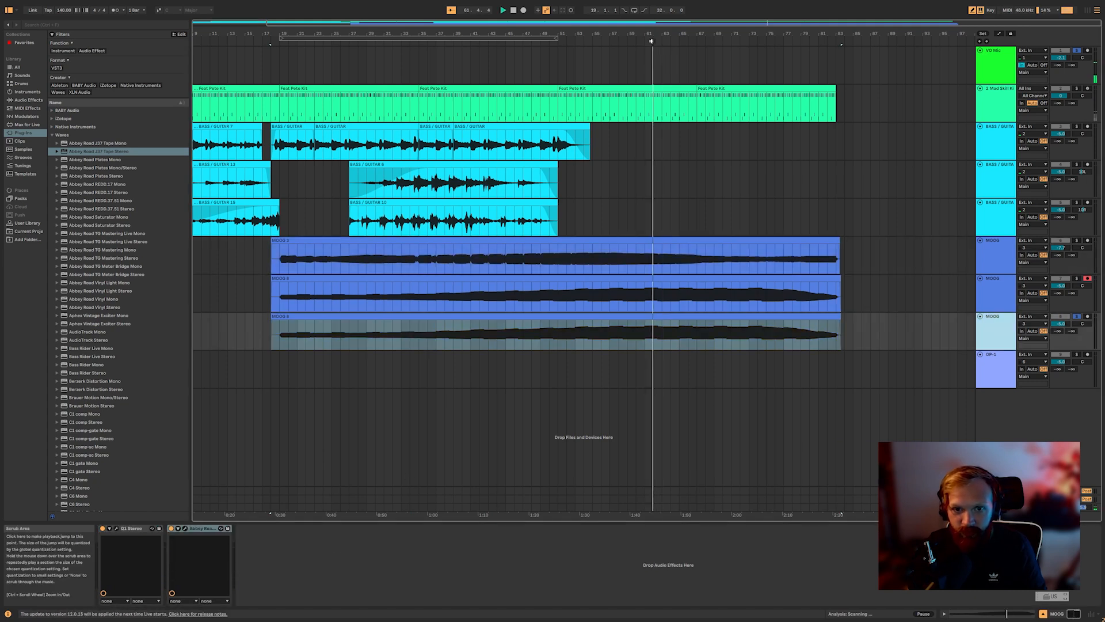
drag(1061, 323, 1061, 324)
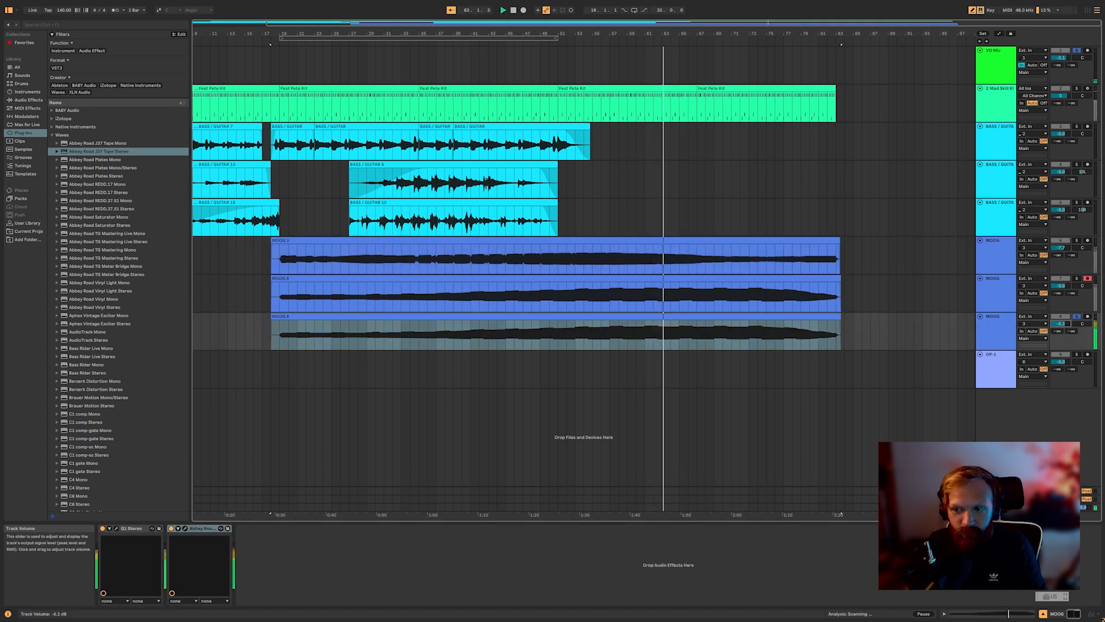
key(space)
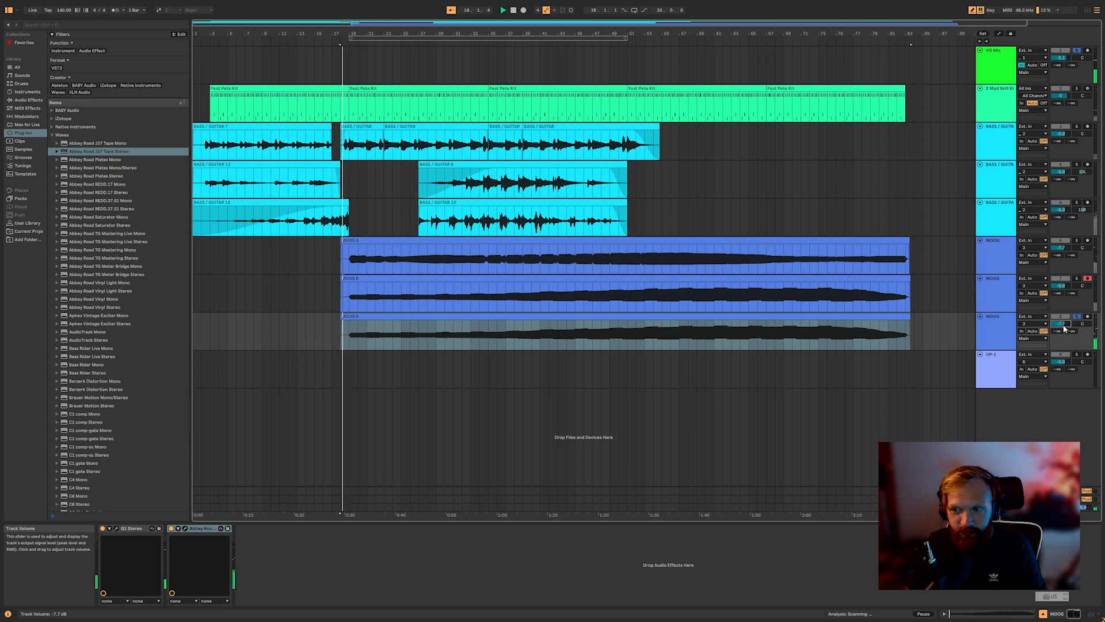
click(660, 43)
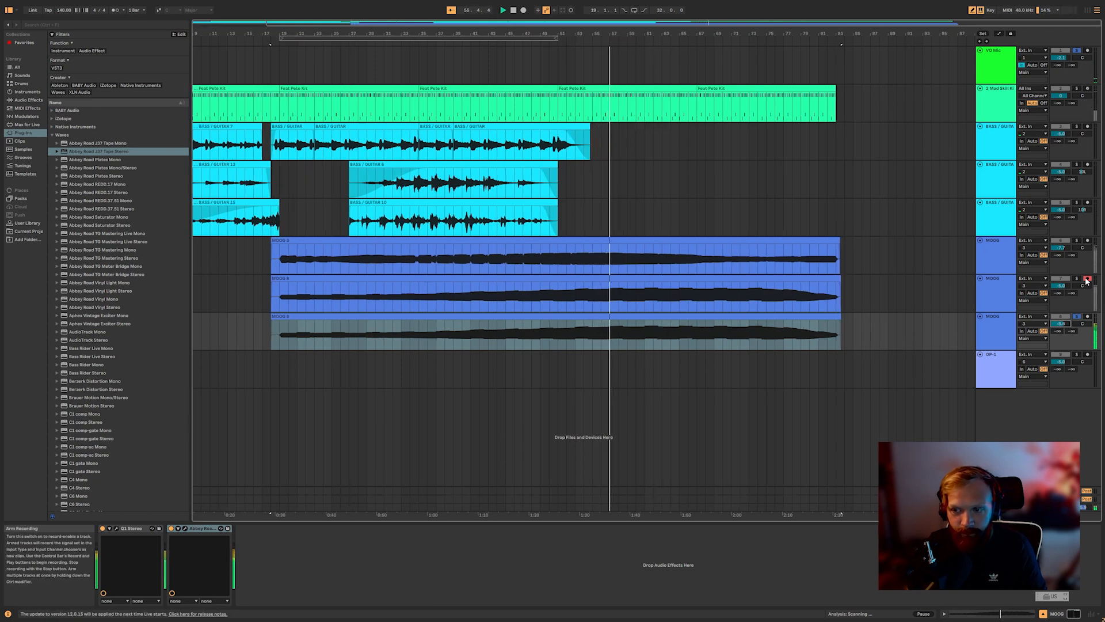
click(1075, 317)
Copy the Q1 Stereo equalizer from the first MOOG track to the second MOOG track.
click(670, 354)
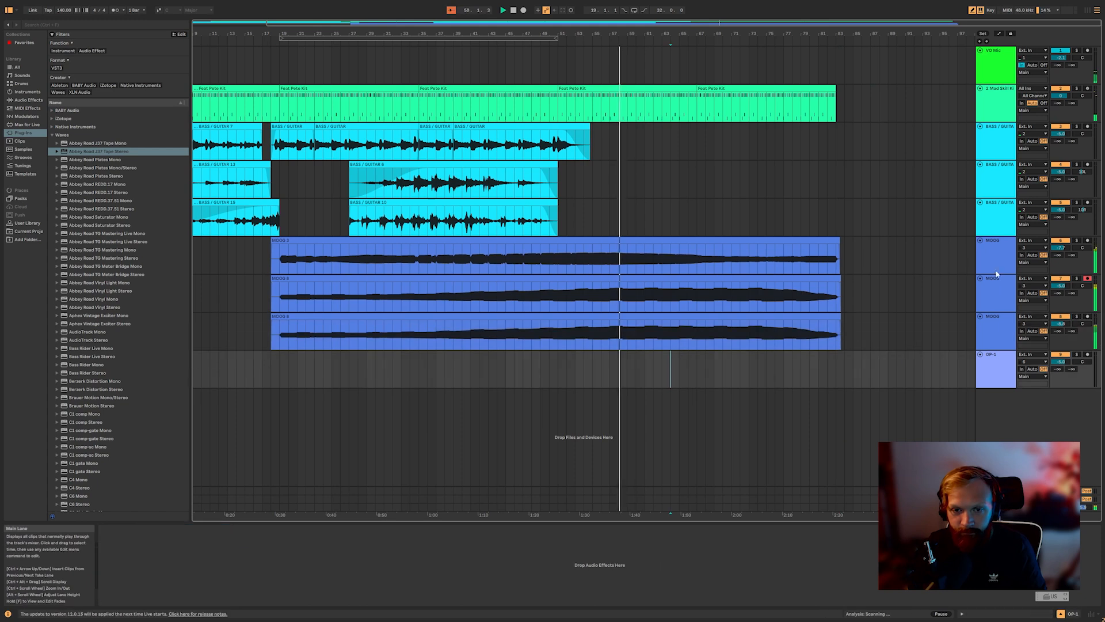
click(999, 283)
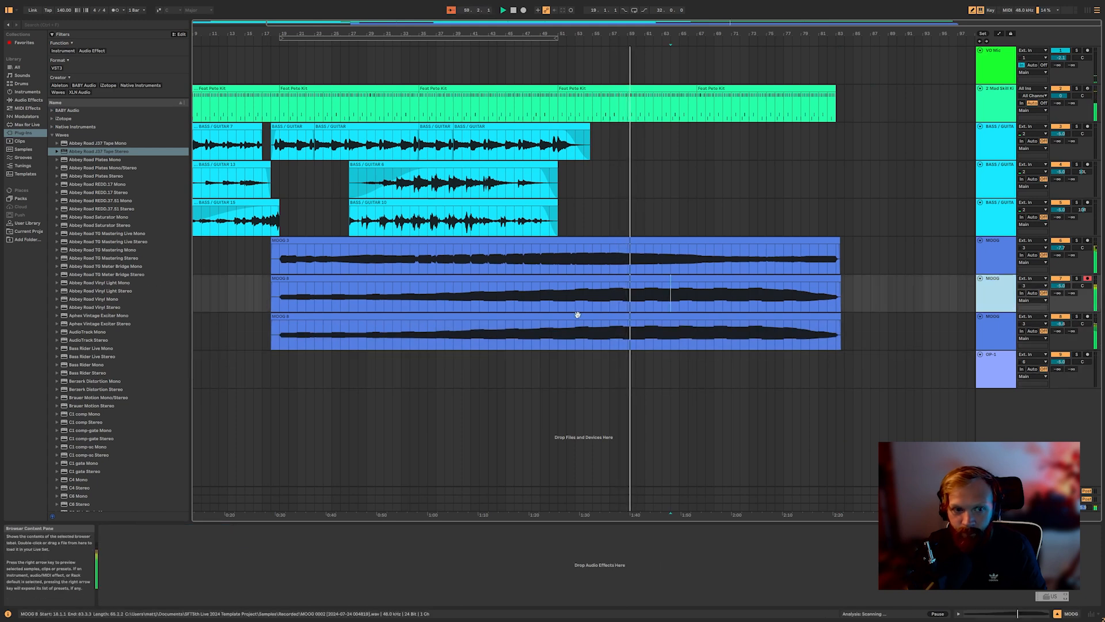
click(679, 289)
key(space)
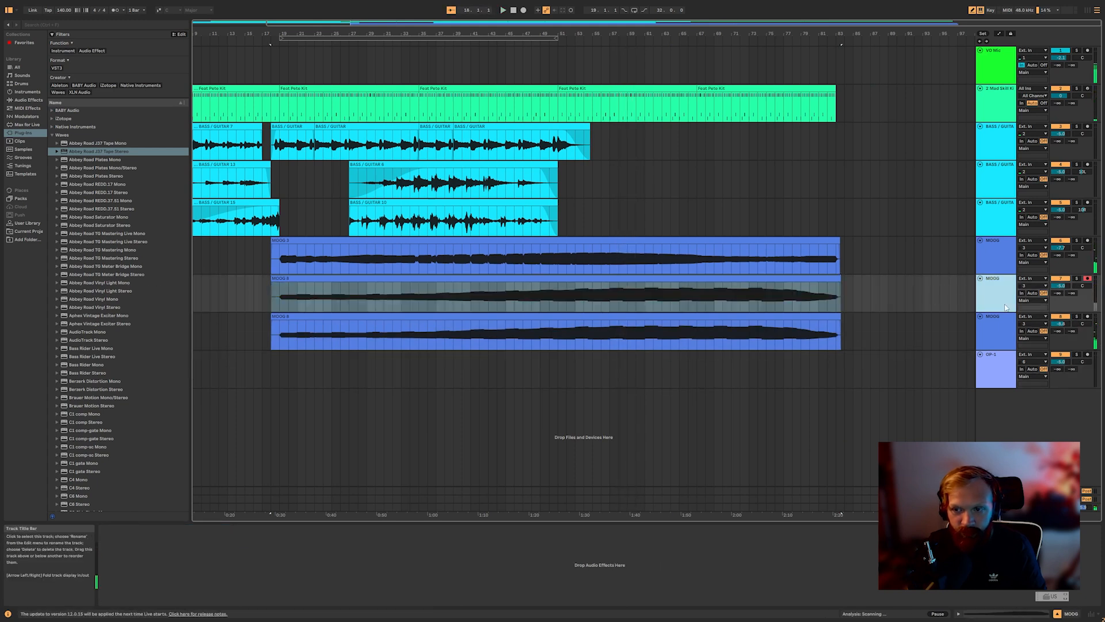
click(1000, 257)
drag(193, 528, 996, 296)
Change the Q1 band on the second MOOG track to a low-pass filter, audition it soloed, and return to the full mix.
click(361, 27)
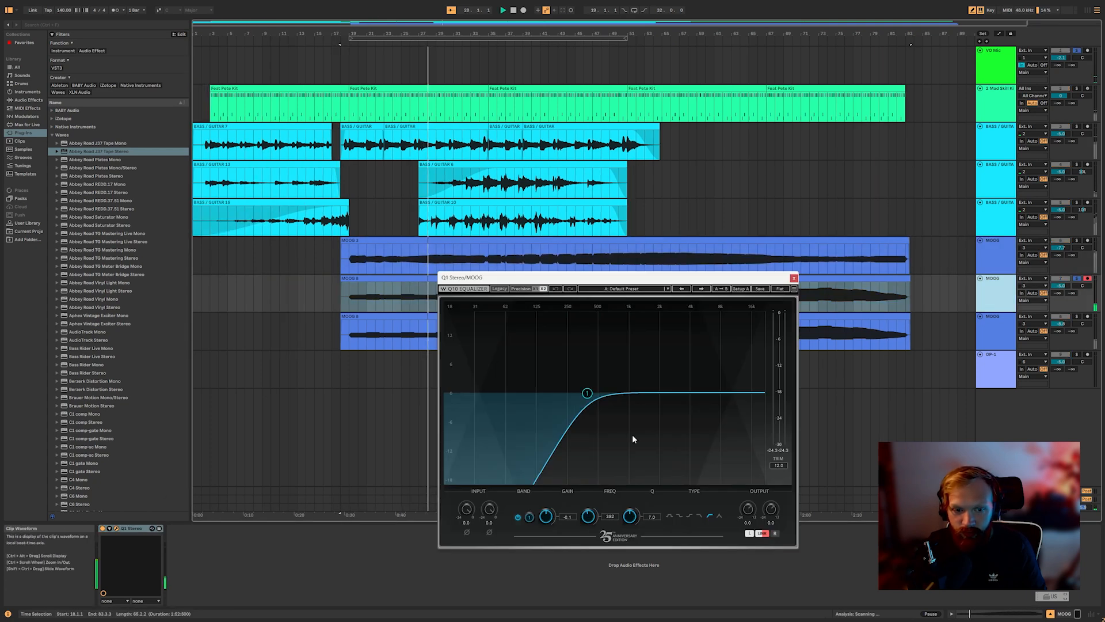
click(699, 516)
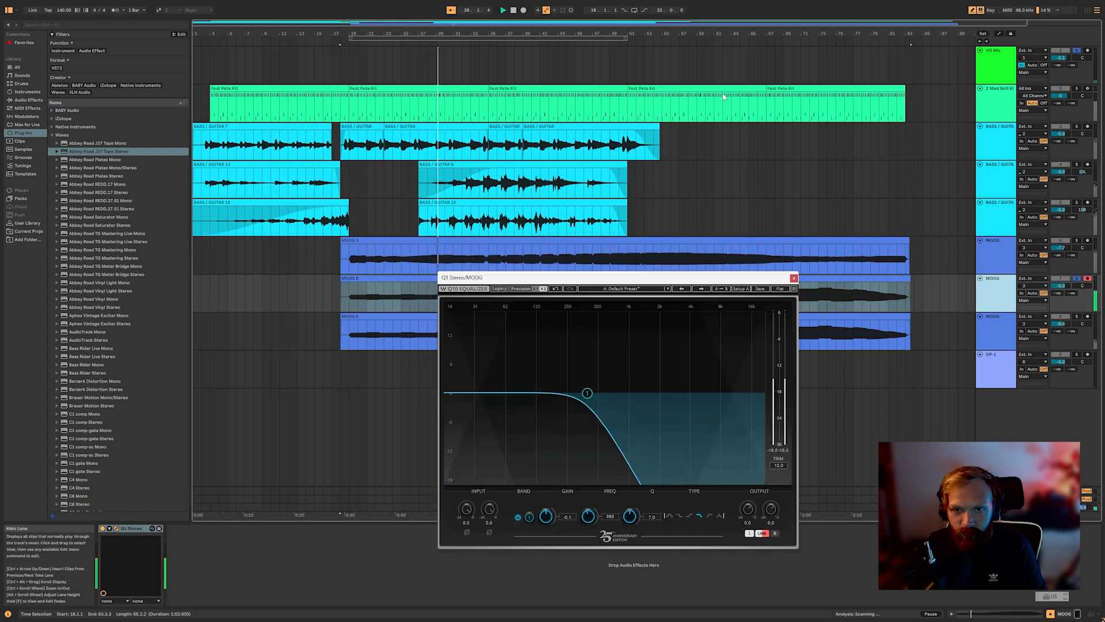
click(693, 44)
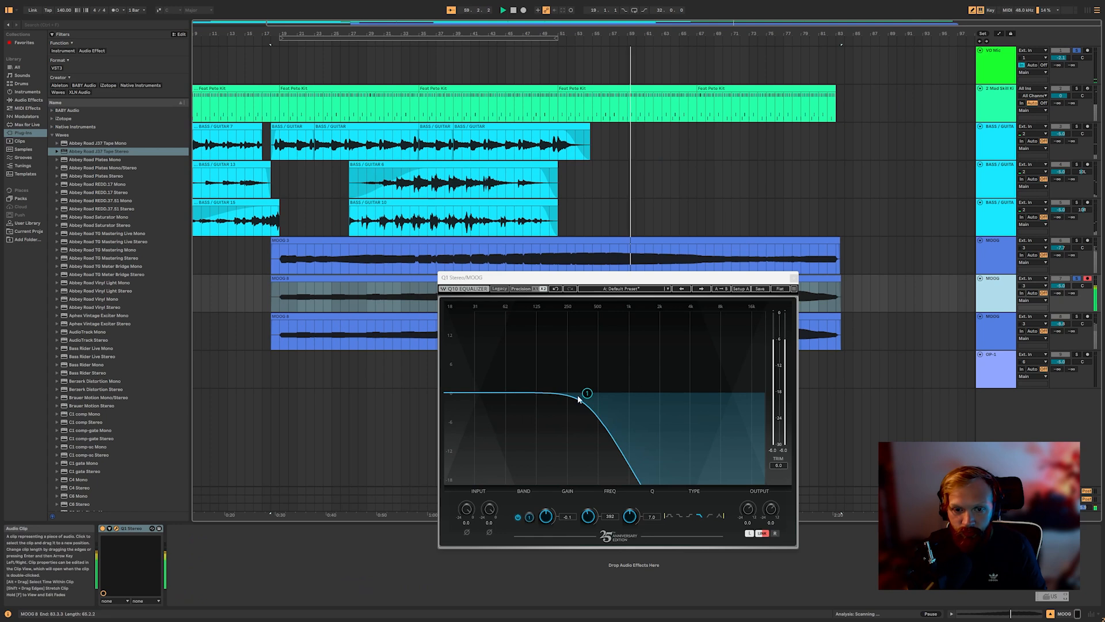
click(1076, 278)
click(794, 278)
click(592, 370)
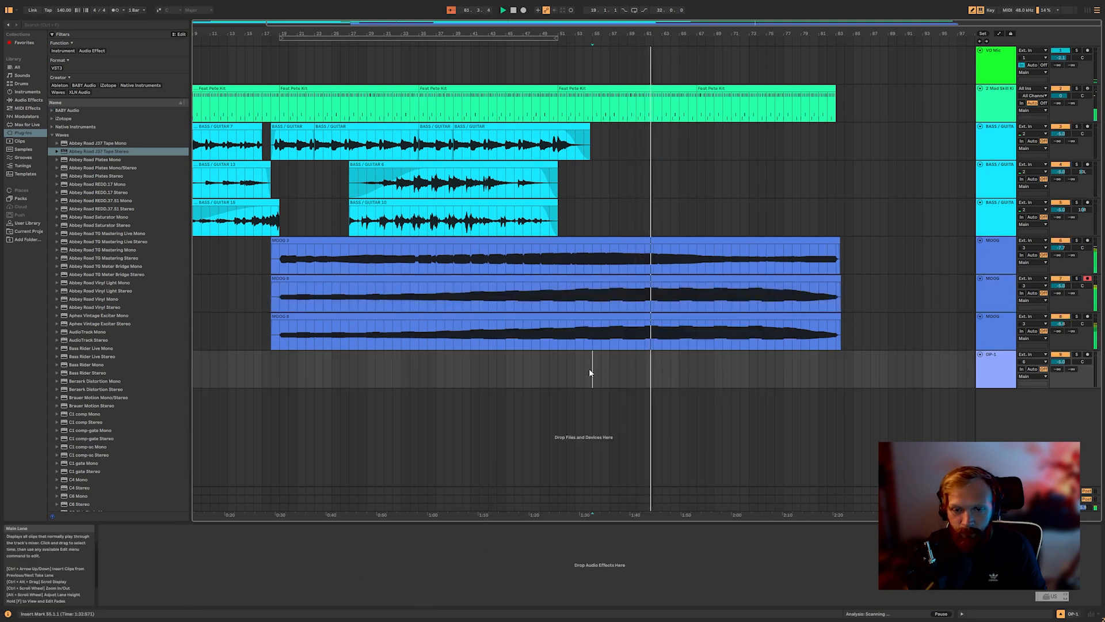
Shorten the opening clip on the third BASS / GUITAR track so it ends at 18.3.1.
scroll(562, 320, left, 3)
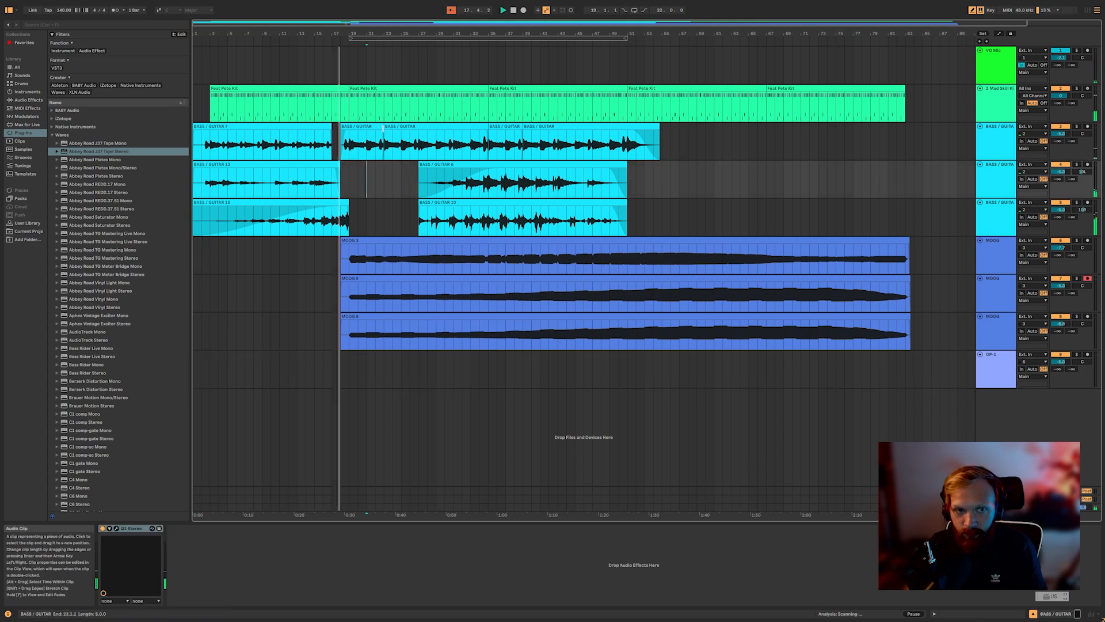
scroll(351, 175, up, 10)
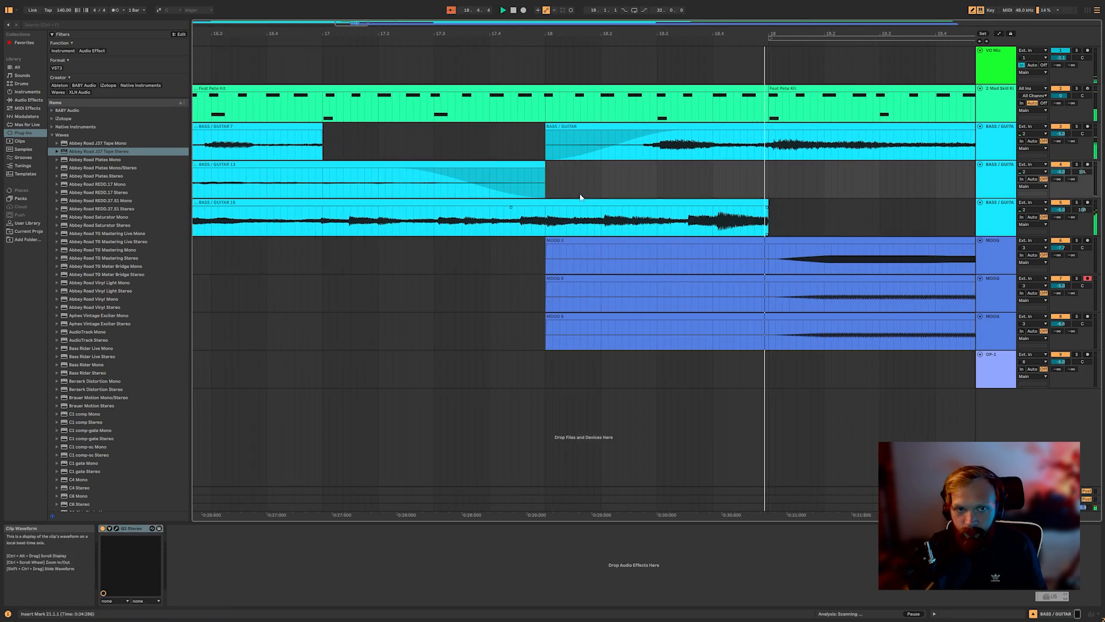
click(783, 202)
drag(768, 211, 657, 211)
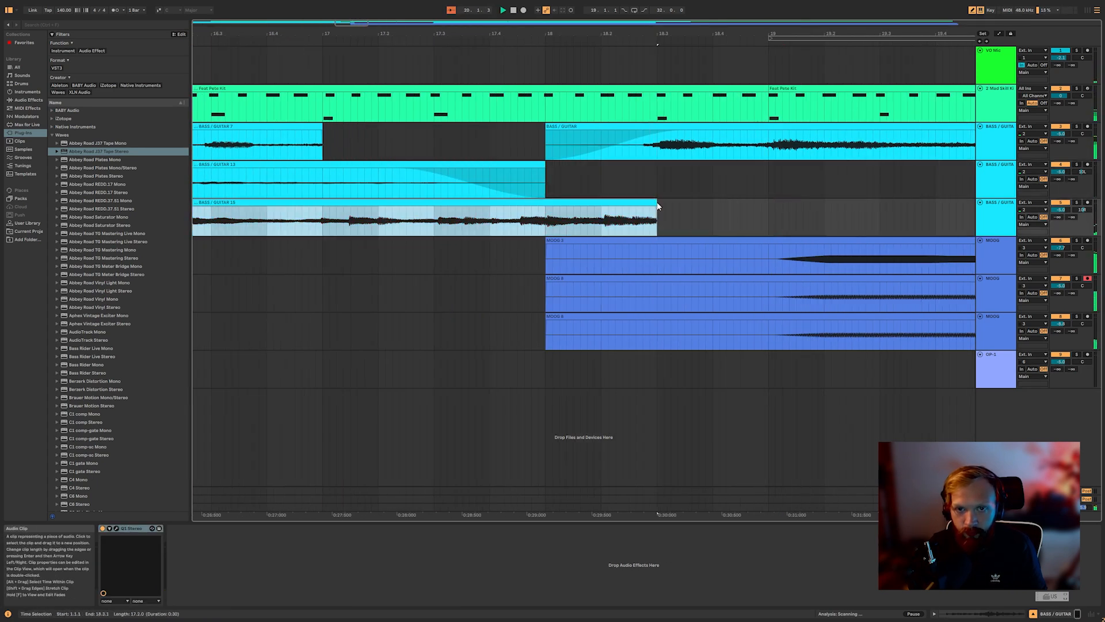
scroll(569, 197, down, 4)
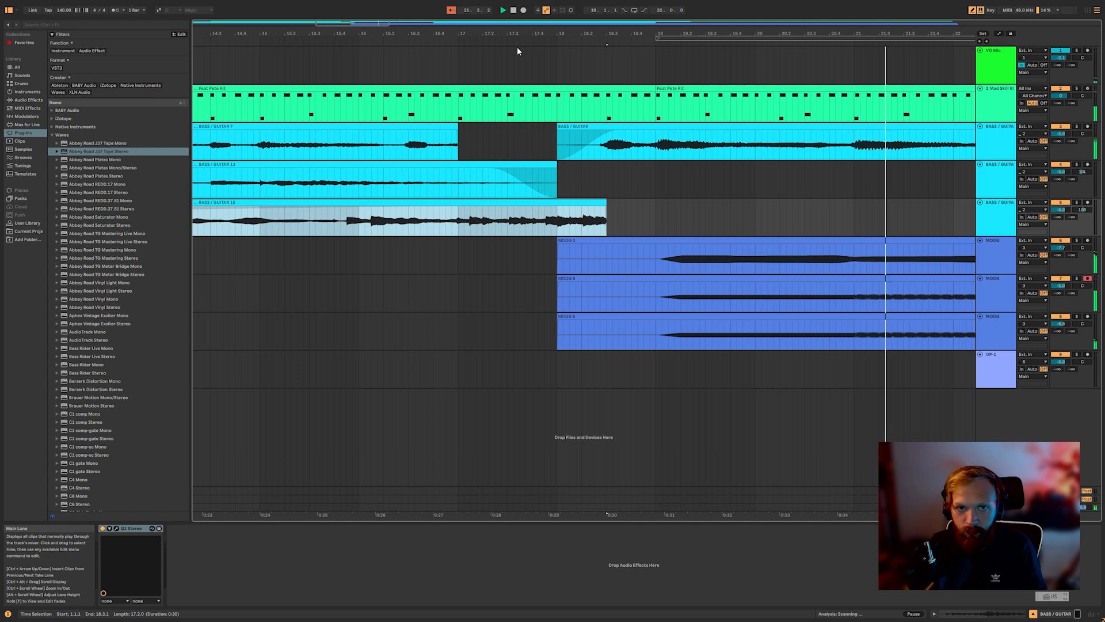
Delete the section from 18.4 to bar 19 of the clip on the first BASS / GUITAR track.
click(711, 218)
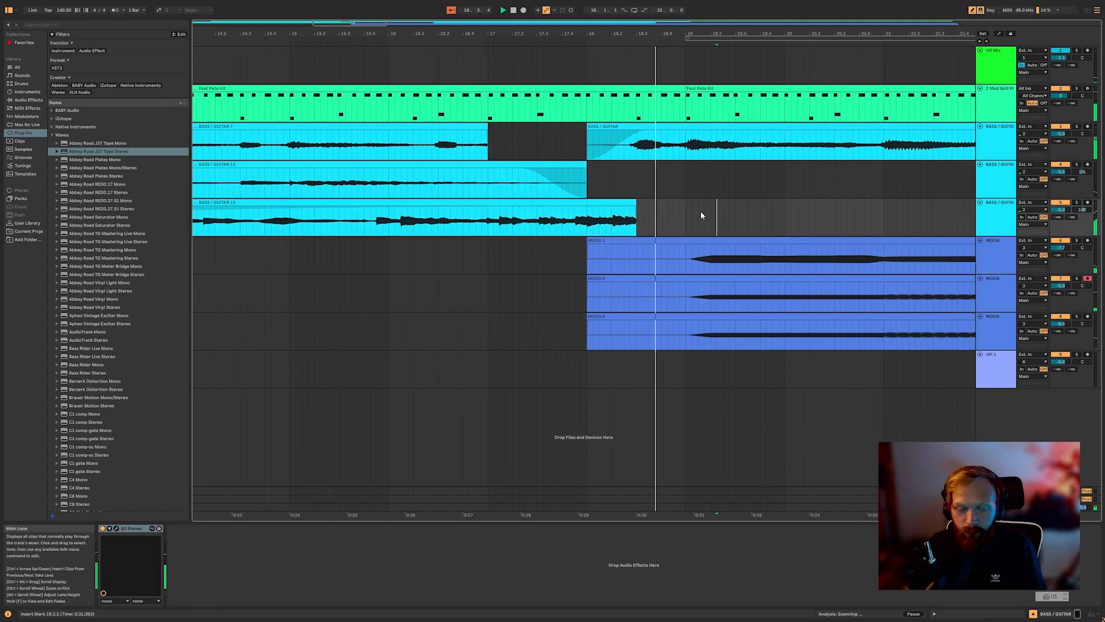
click(701, 215)
scroll(645, 184, up, 4)
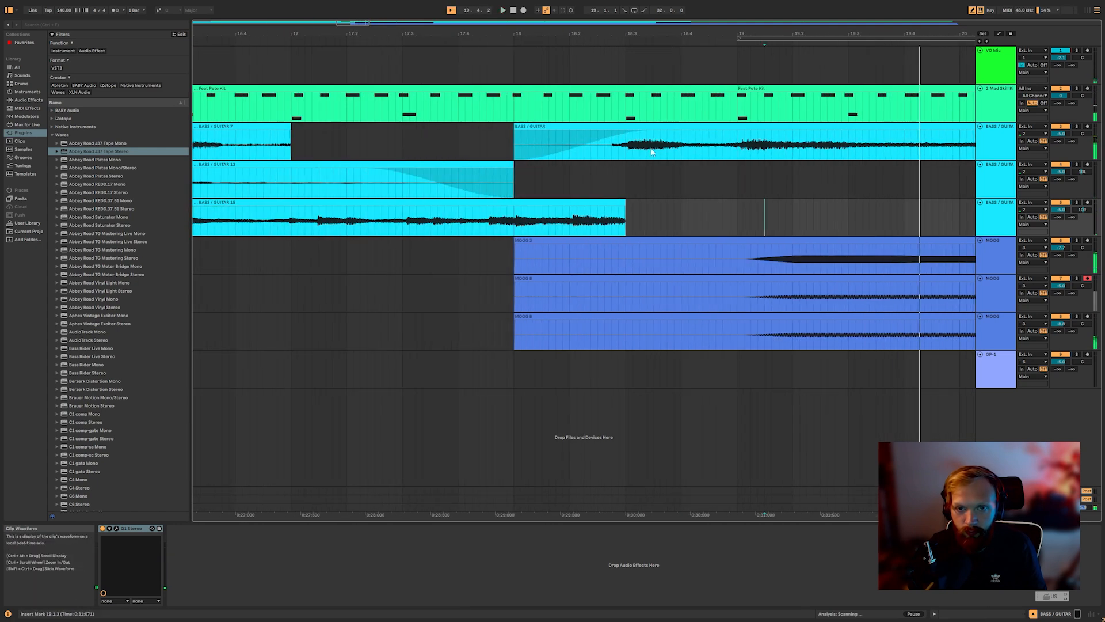
drag(679, 150, 727, 148)
key(Delete)
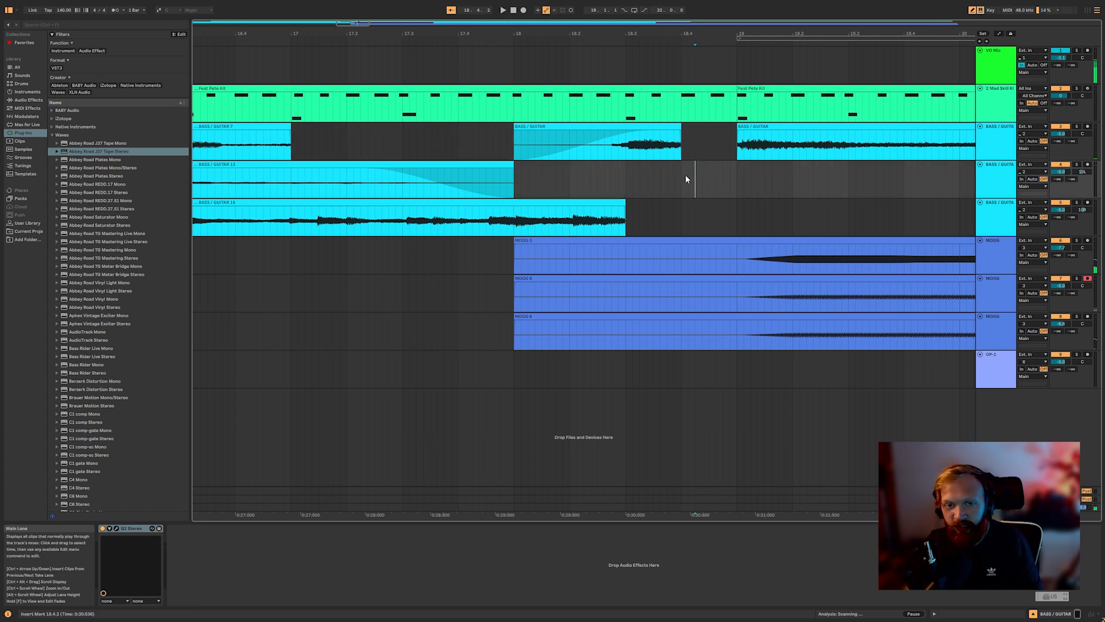
Delete the faded-in start of the short first-track BASS / GUITAR clip up to 18.3.1 and play back the transition.
click(508, 149)
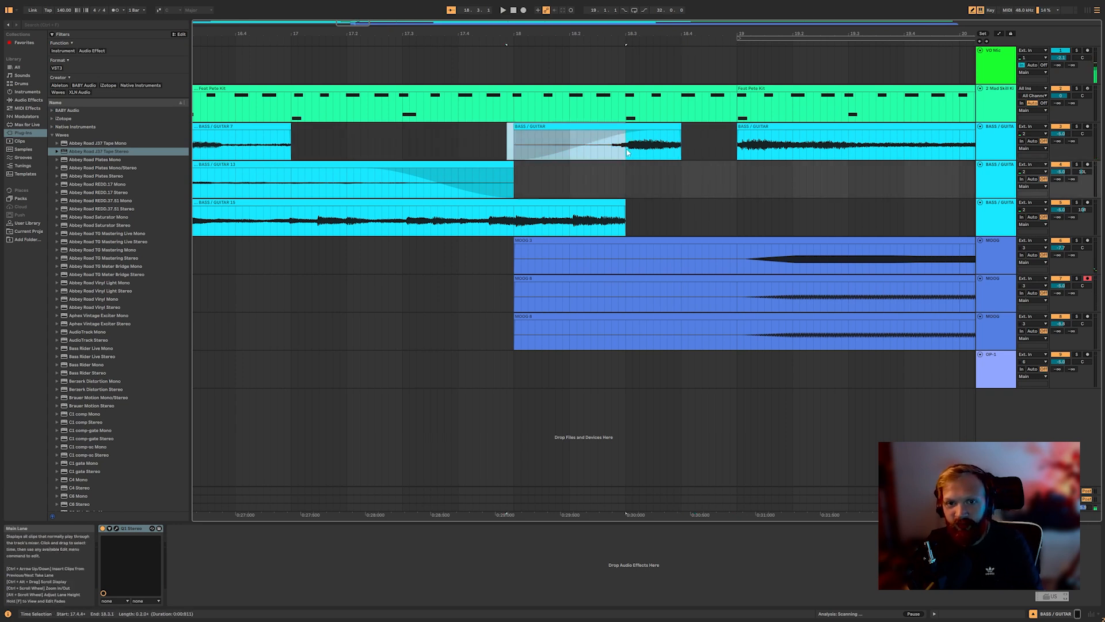
key(Delete)
click(666, 179)
click(387, 42)
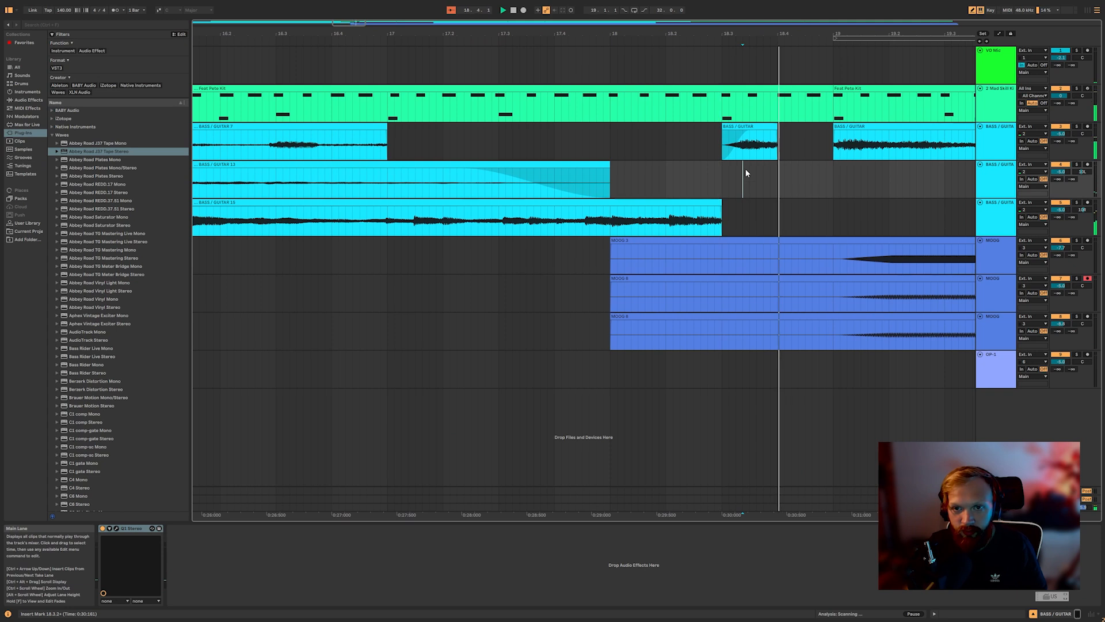
Delete the parts of the three MOOG clips that lie before bar 19.
click(749, 134)
ctrl+scroll(742, 192, down, 5)
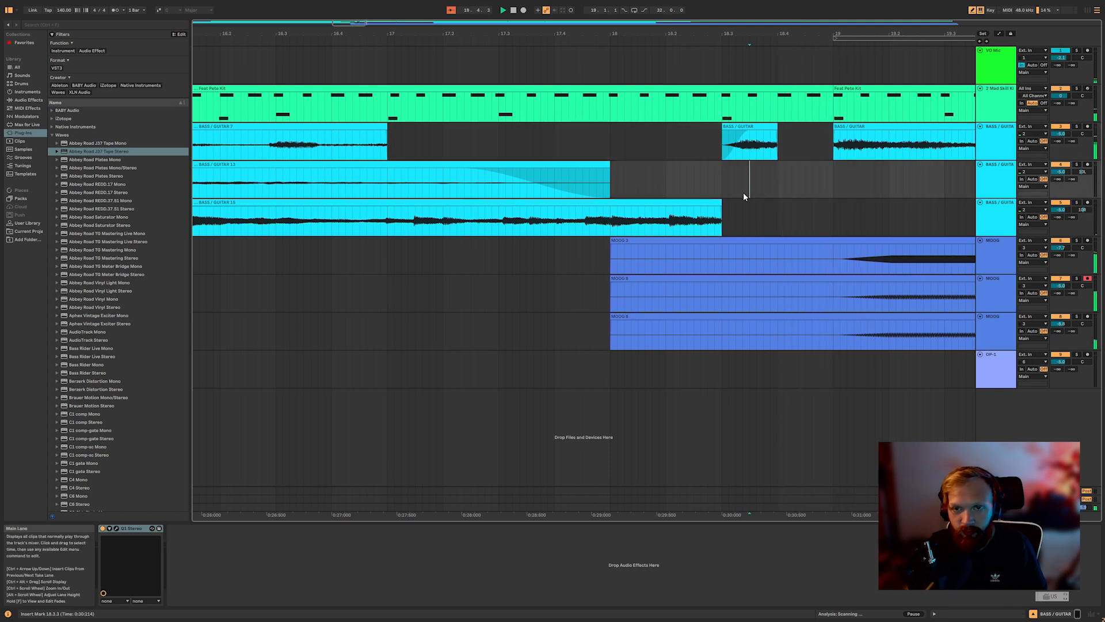
drag(648, 257, 774, 348)
key(Delete)
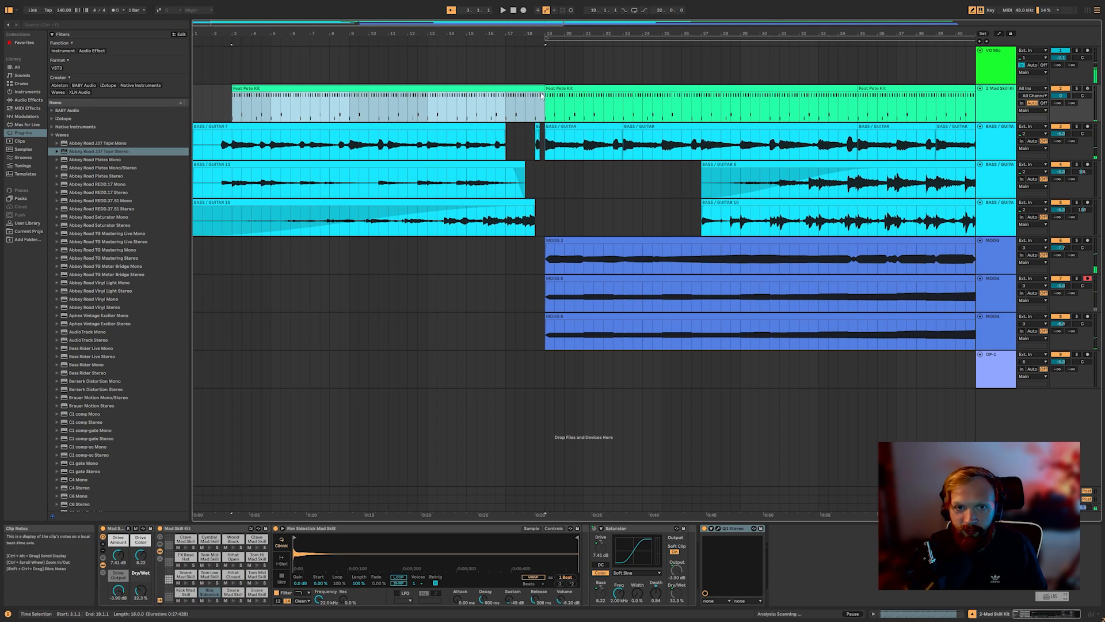
Shorten the first drum clip so it ends at 18.4, leaving a gap before bar 19.
click(541, 97)
ctrl+scroll(536, 98, up, 8)
double_click(540, 89)
click(602, 179)
drag(636, 89, 583, 89)
ctrl+scroll(613, 172, down, 8)
click(606, 191)
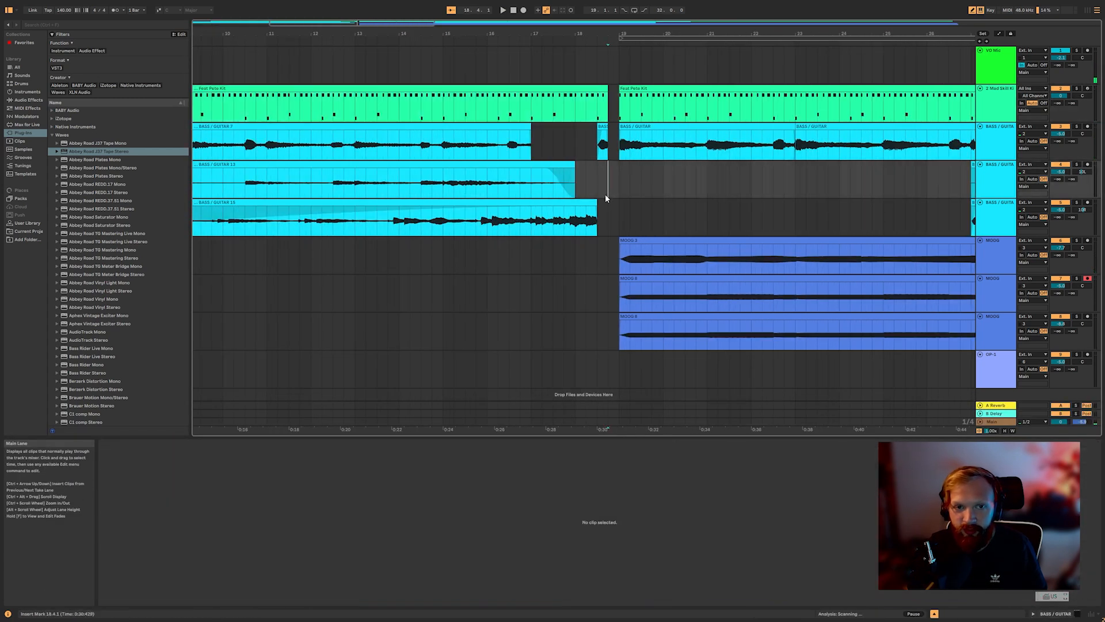
Play back the transition into bar 19 and open the drum clip that starts there.
click(552, 41)
click(703, 208)
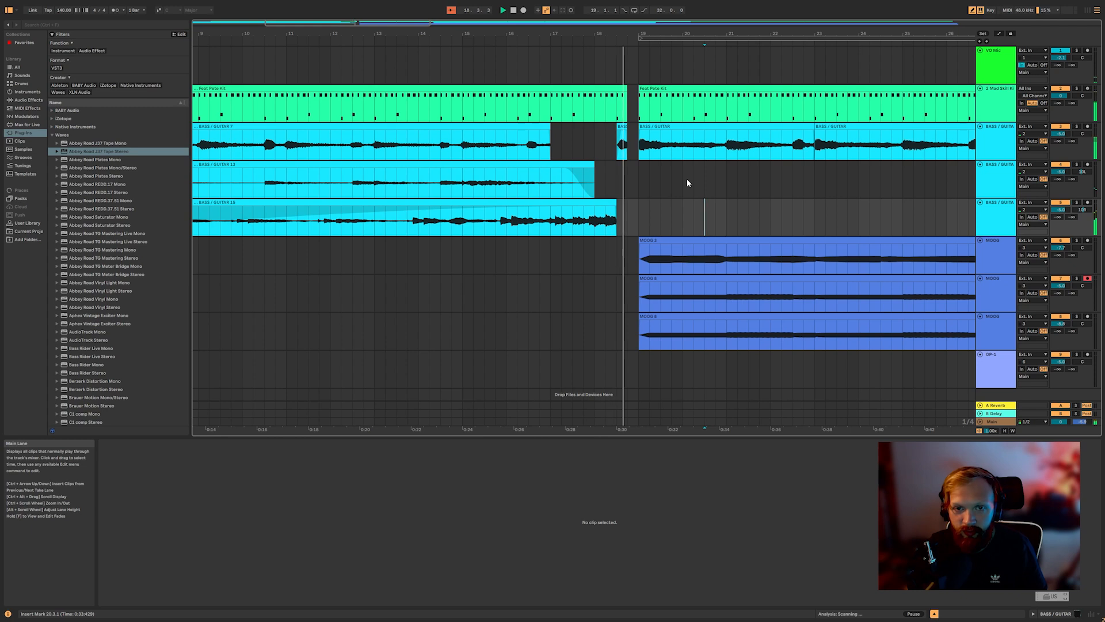
ctrl+alt+drag(686, 180, 547, 186)
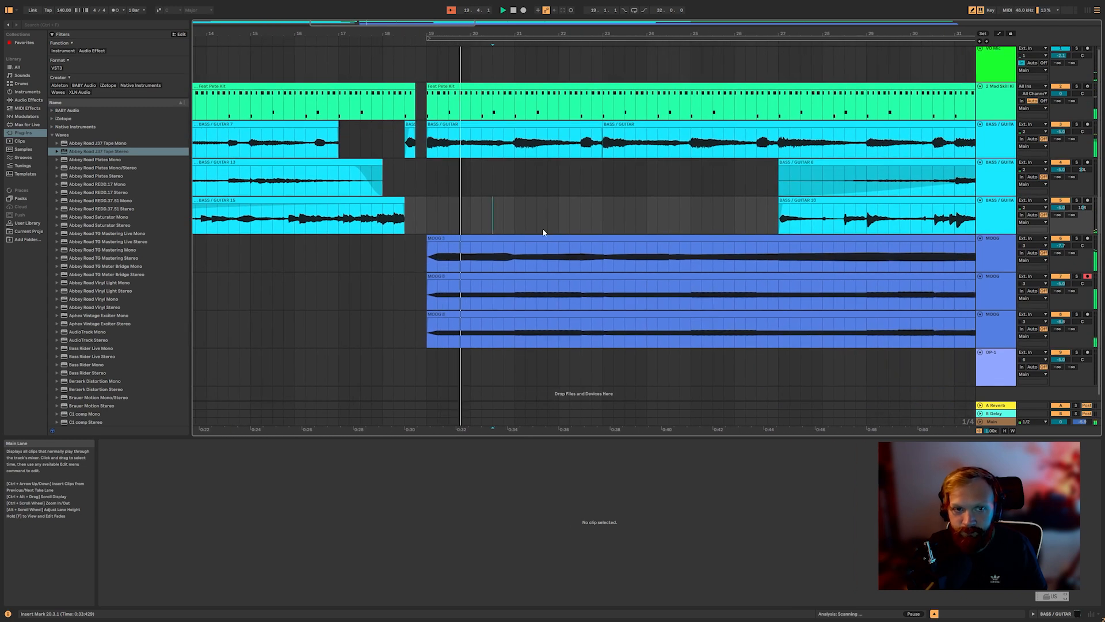
ctrl+scroll(617, 171, down, 6)
click(452, 90)
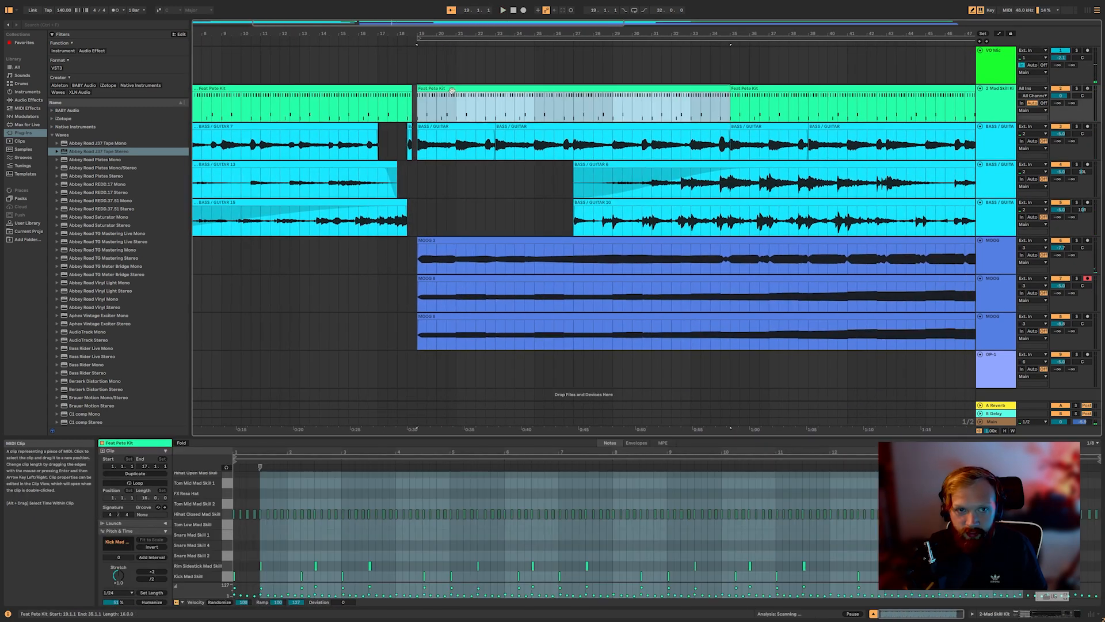
Add a kick note at 1.4.1 with velocity 53 in the drum clip starting at bar 19 and play back the transition.
ctrl+scroll(285, 565, up, 5)
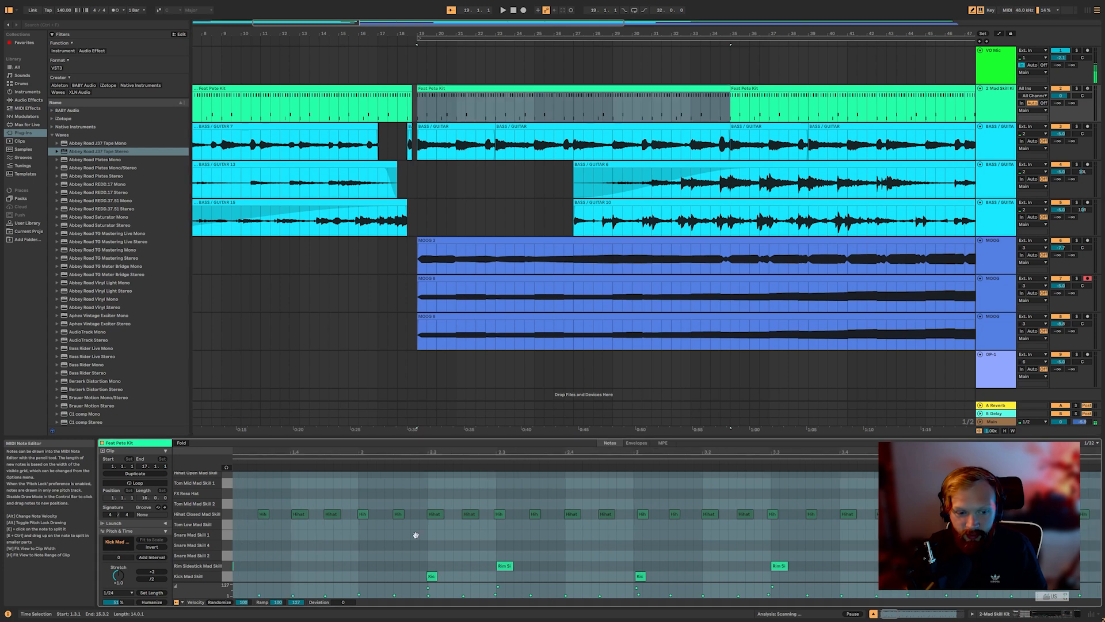
click(304, 576)
click(306, 461)
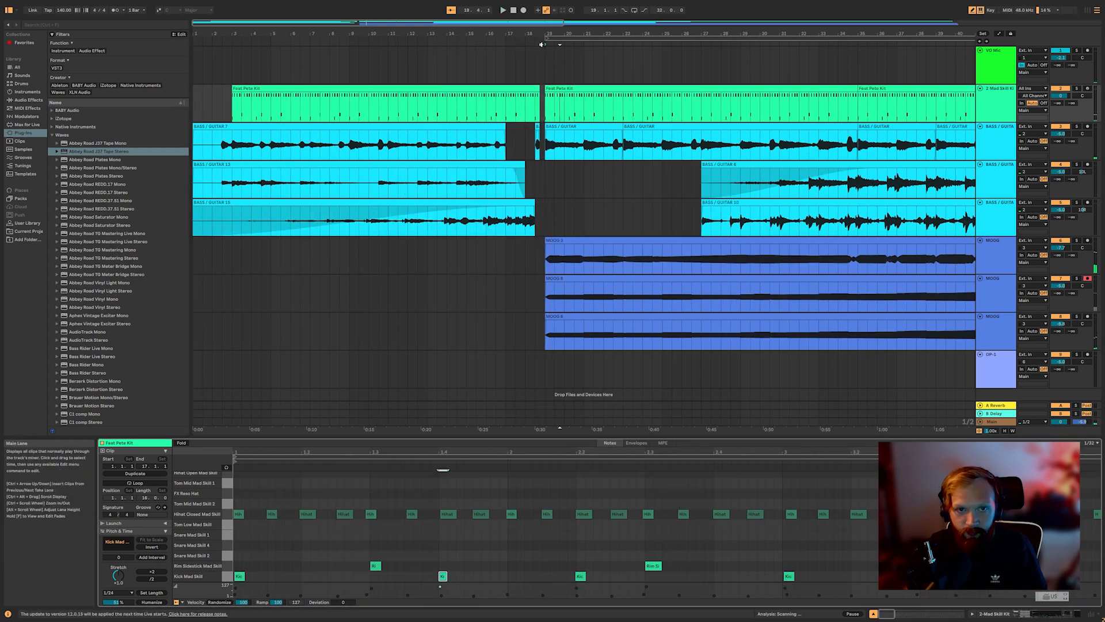
click(542, 43)
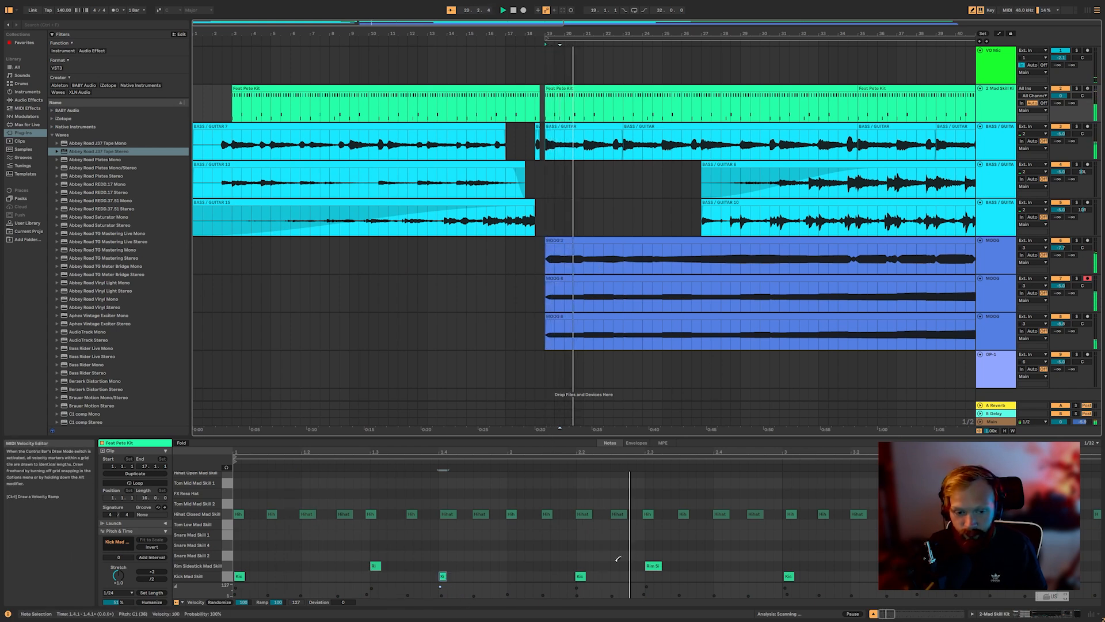
click(393, 592)
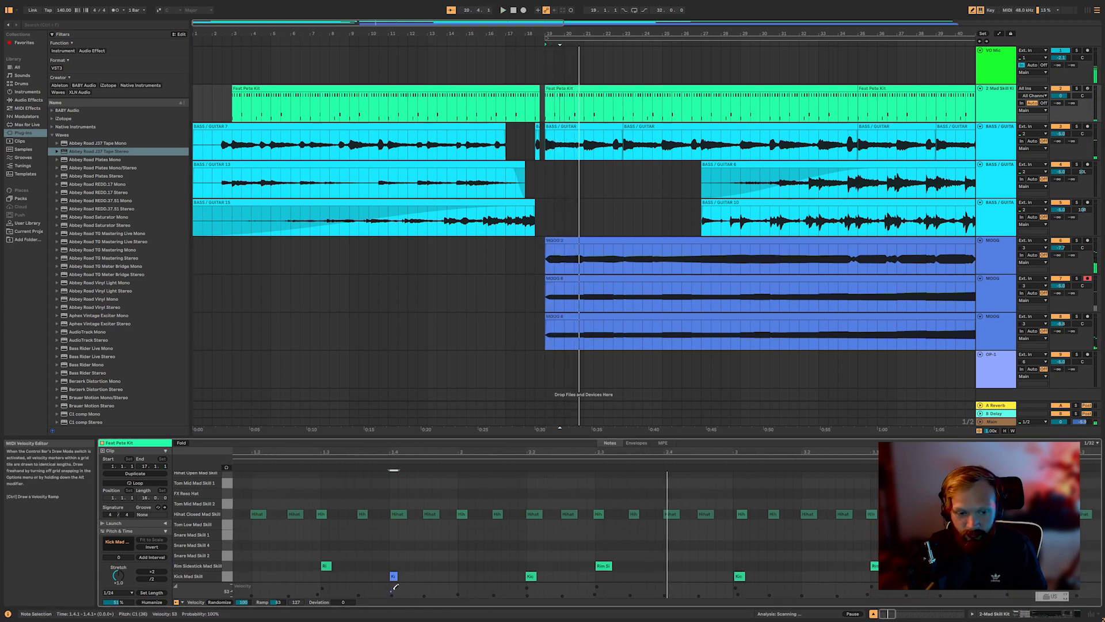
click(540, 44)
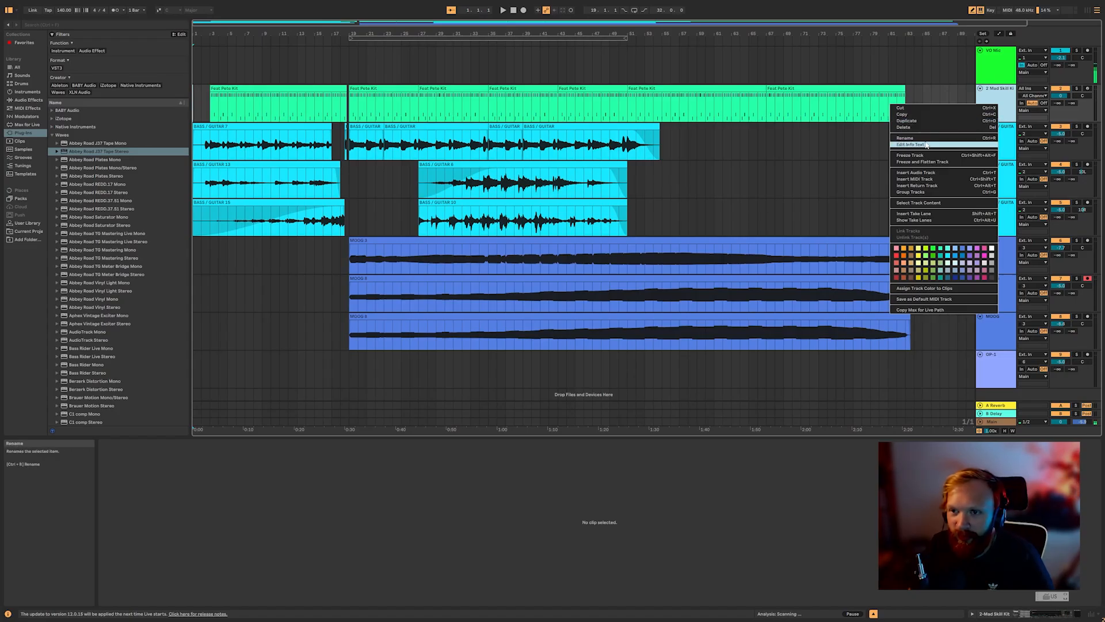
Insert a MIDI track below the Mad Skill Kit track and load the BA-1 synth on it.
click(936, 179)
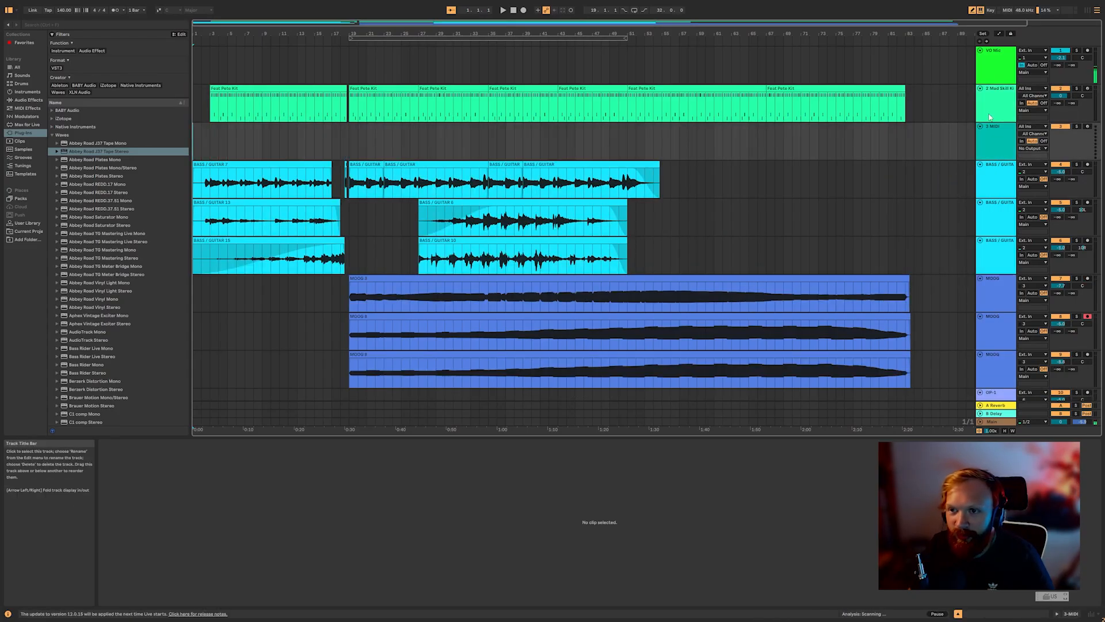
click(52, 109)
click(56, 128)
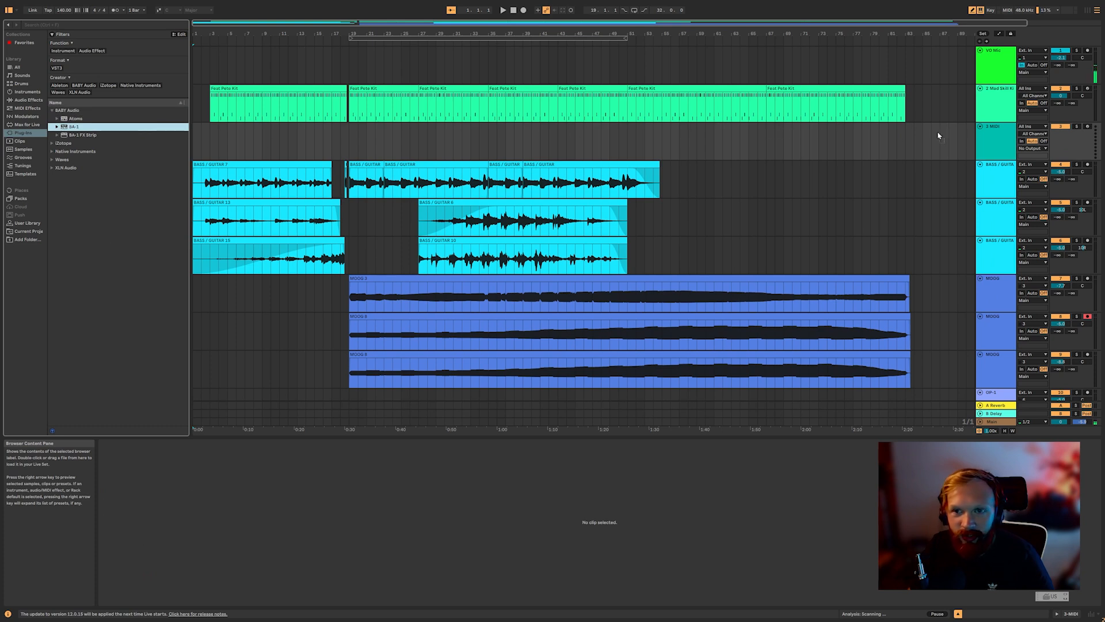
key(Return)
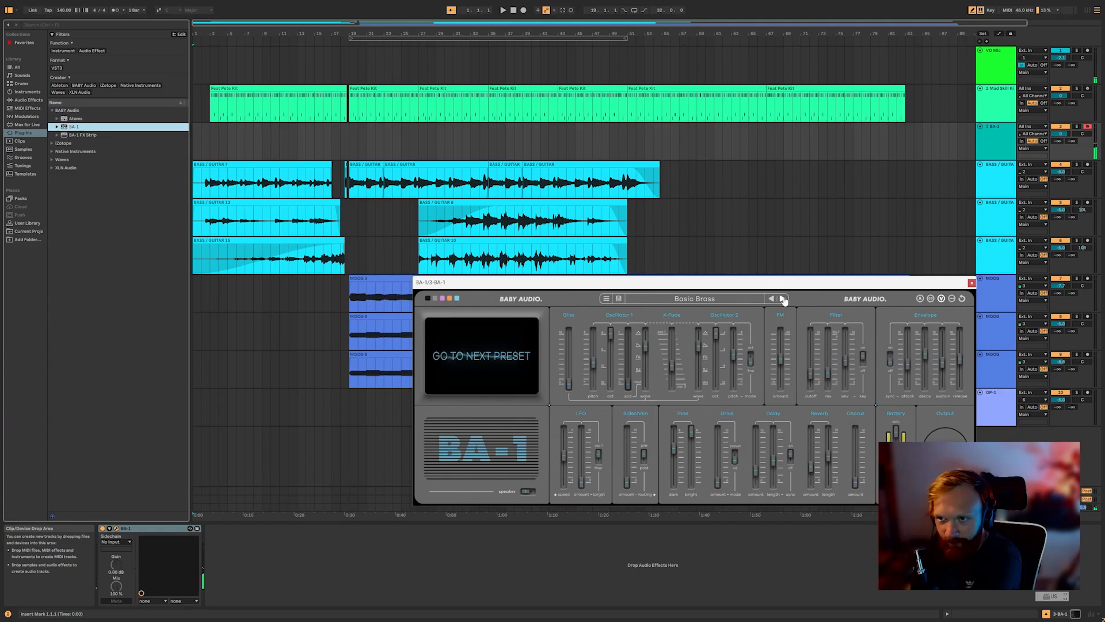
Browse forward through the BA-1 presets to Lofi Bladerunner.
click(783, 298)
click(783, 298)
click(783, 299)
click(782, 299)
click(783, 299)
click(782, 299)
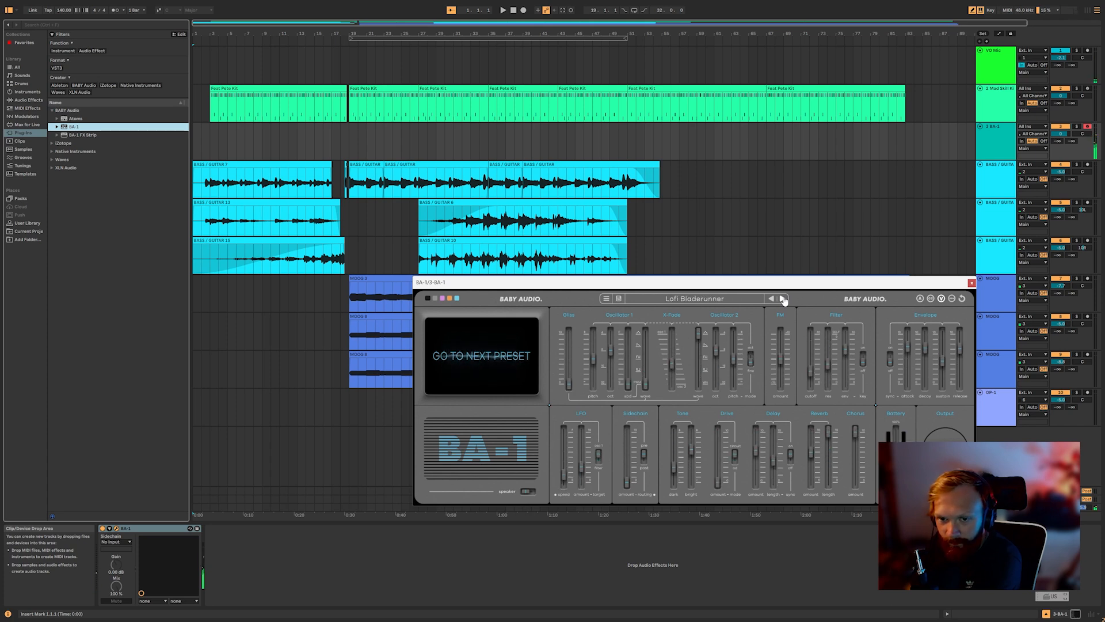
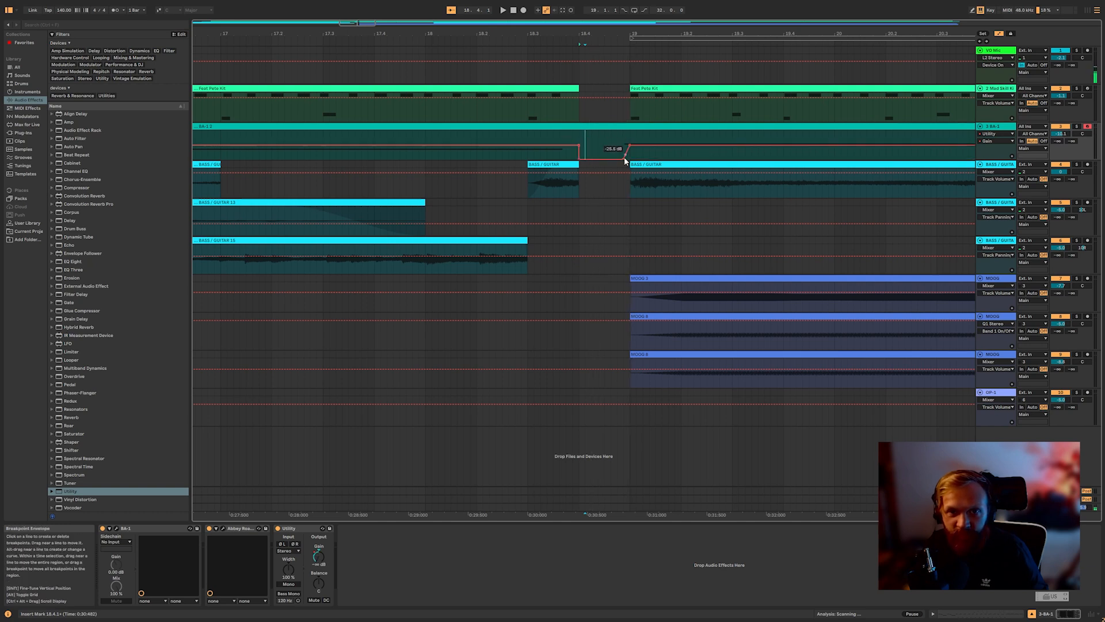
Play back the transition into bar 19 to check the BA-1 track's gain automation.
key(space)
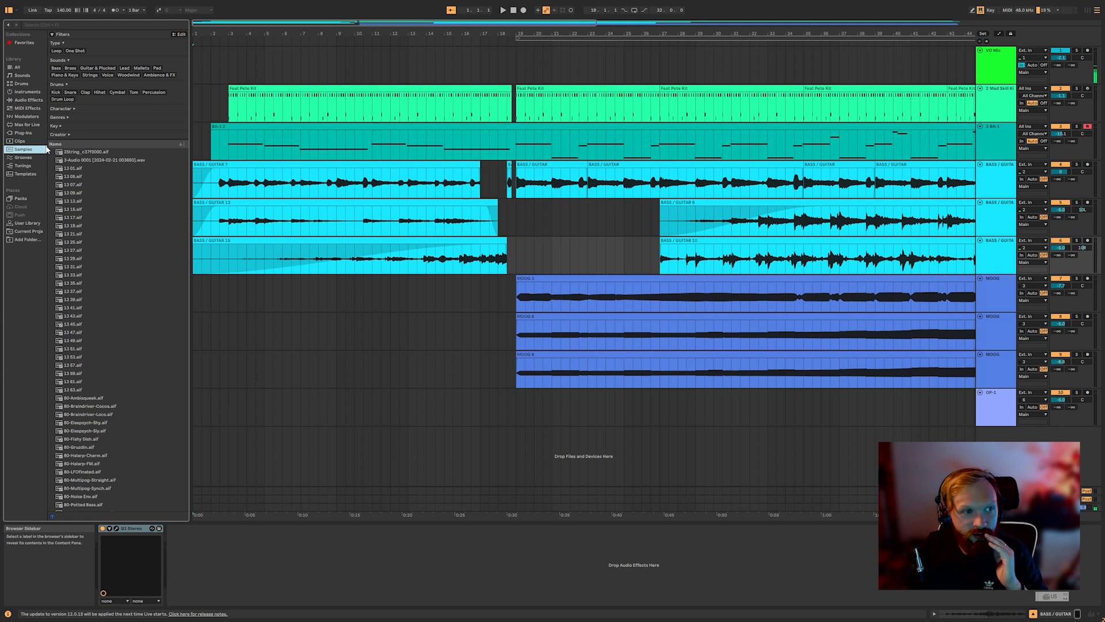
Search the sample library for "vinyl" and audition the drum and percussion samples found.
click(46, 26)
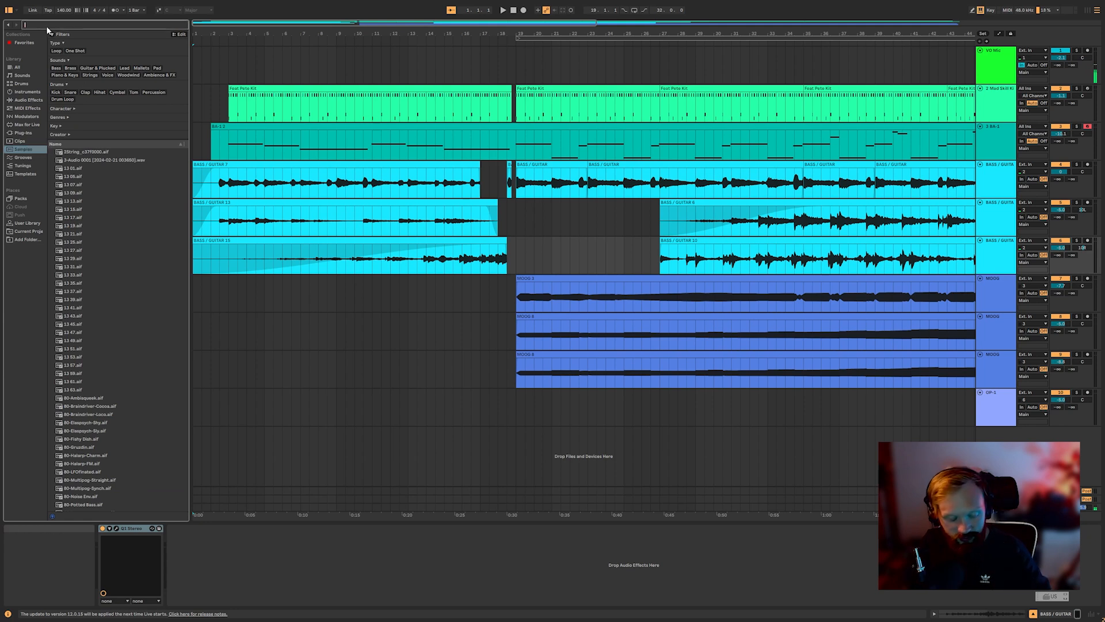
text(vinyl)
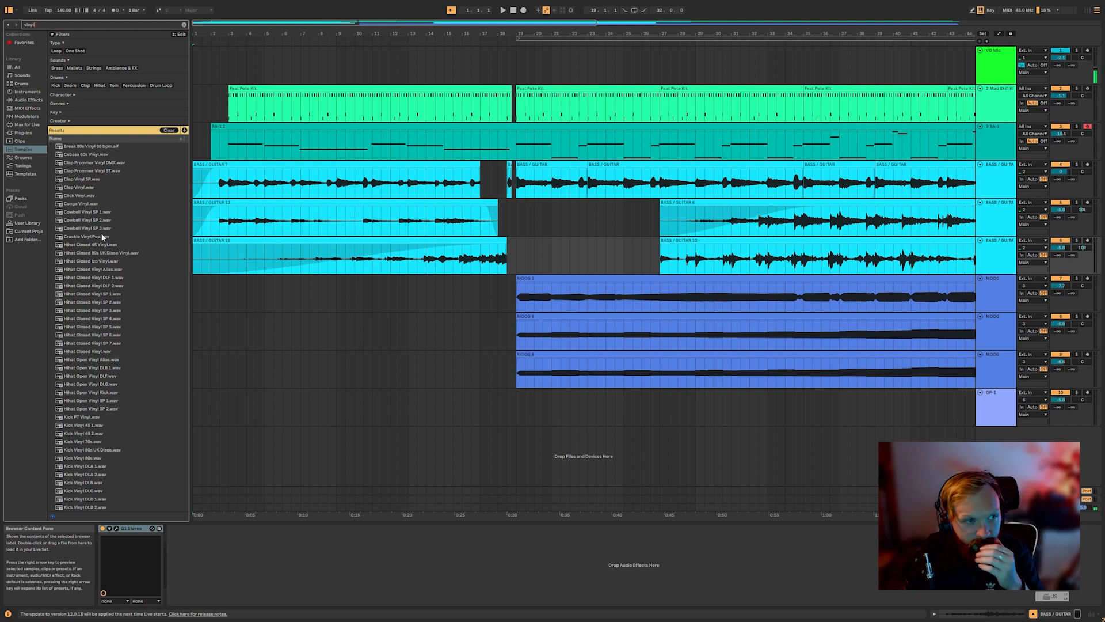
click(91, 147)
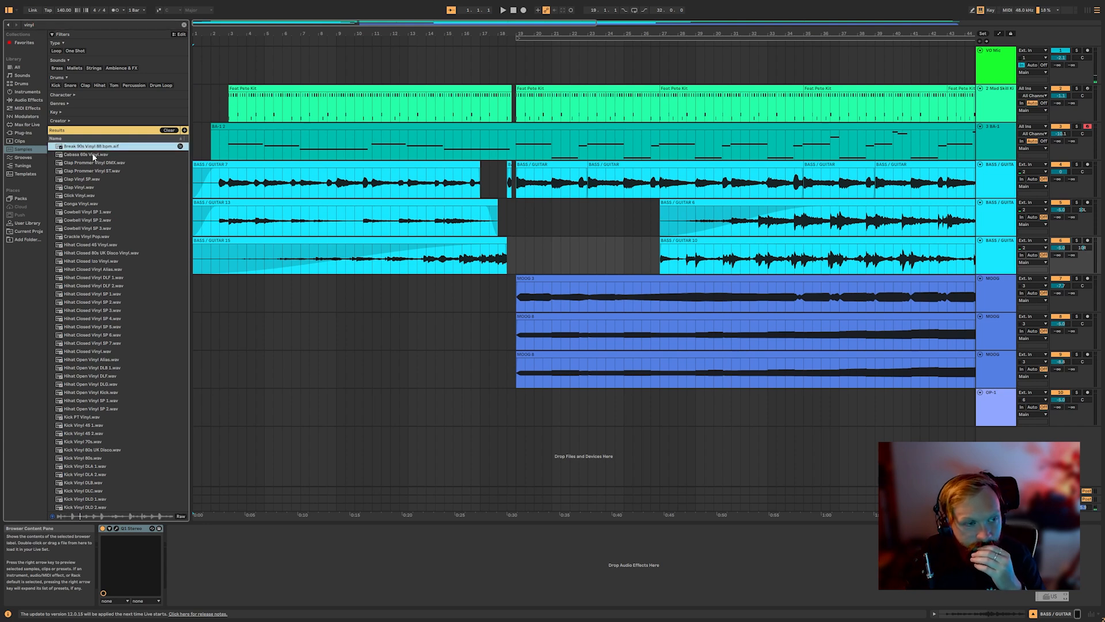
click(94, 155)
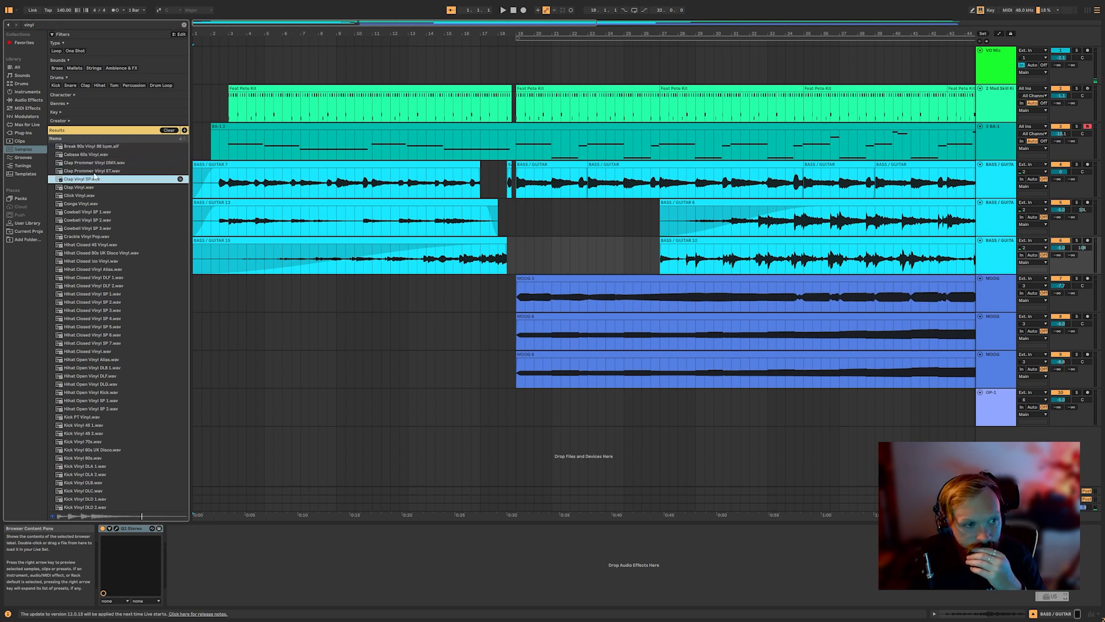
scroll(92, 231, down, 10)
click(91, 306)
click(98, 363)
click(107, 462)
key(Down)
key(Down)
key(Down)
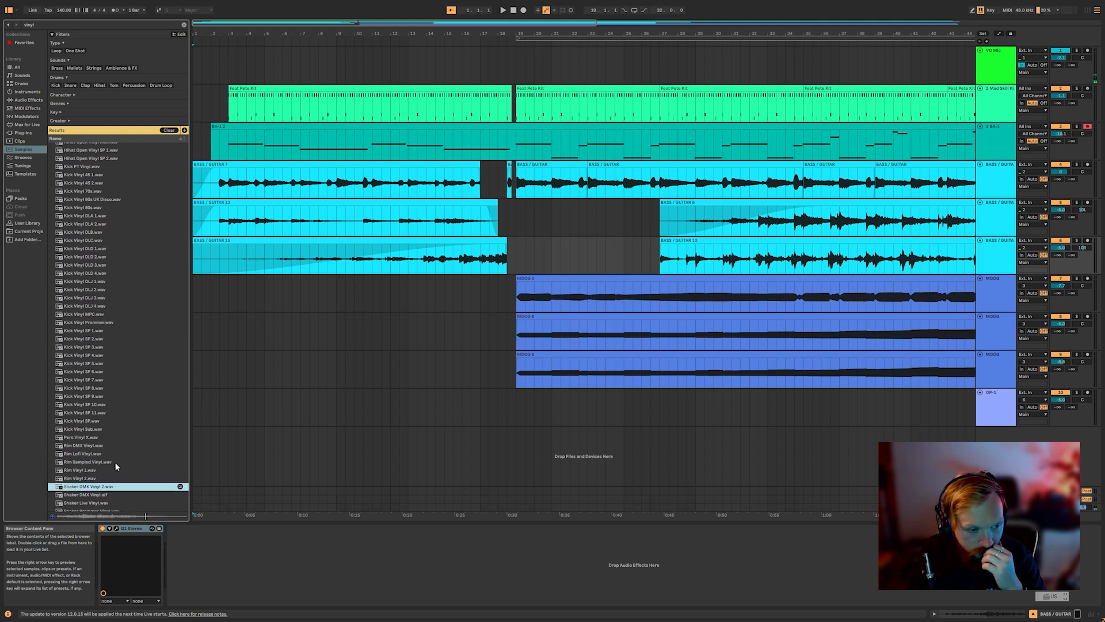
scroll(115, 462, down, 5)
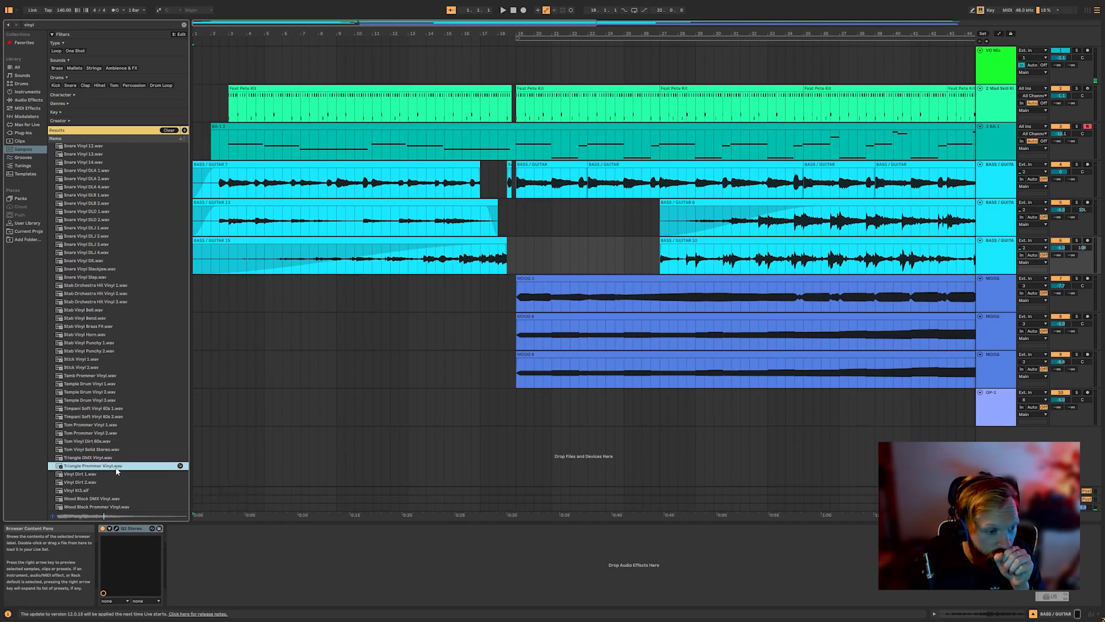
Compare the Vinyl Dirt 1 and Vinyl Dirt 2 samples and place Vinyl Dirt 2 at bar 1 on a new track.
click(113, 474)
click(112, 483)
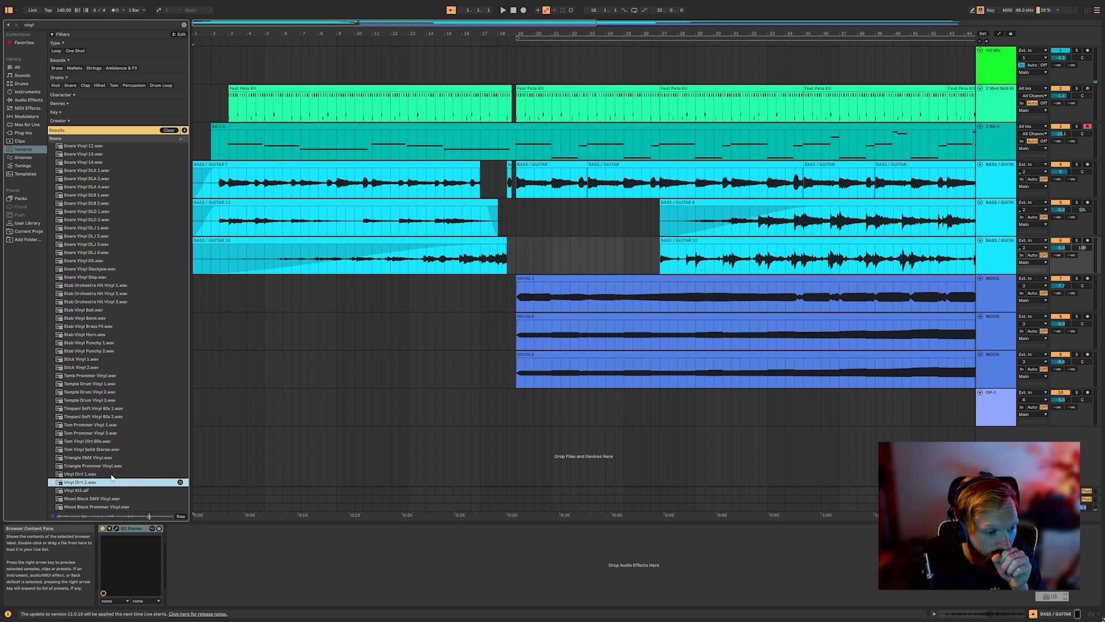
click(112, 475)
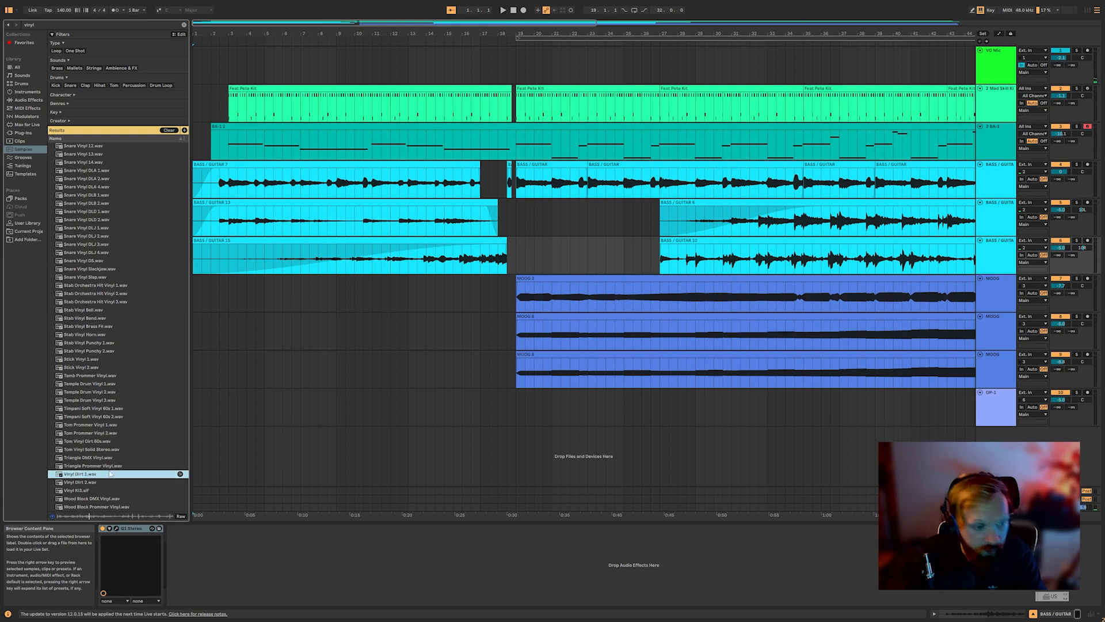
click(103, 481)
click(110, 475)
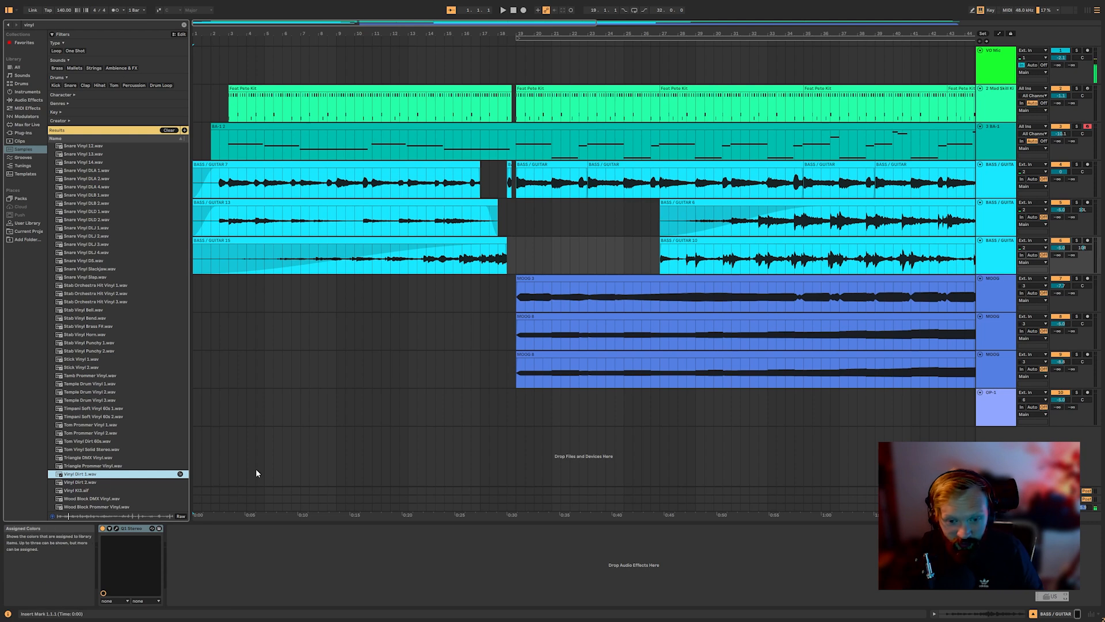
click(117, 482)
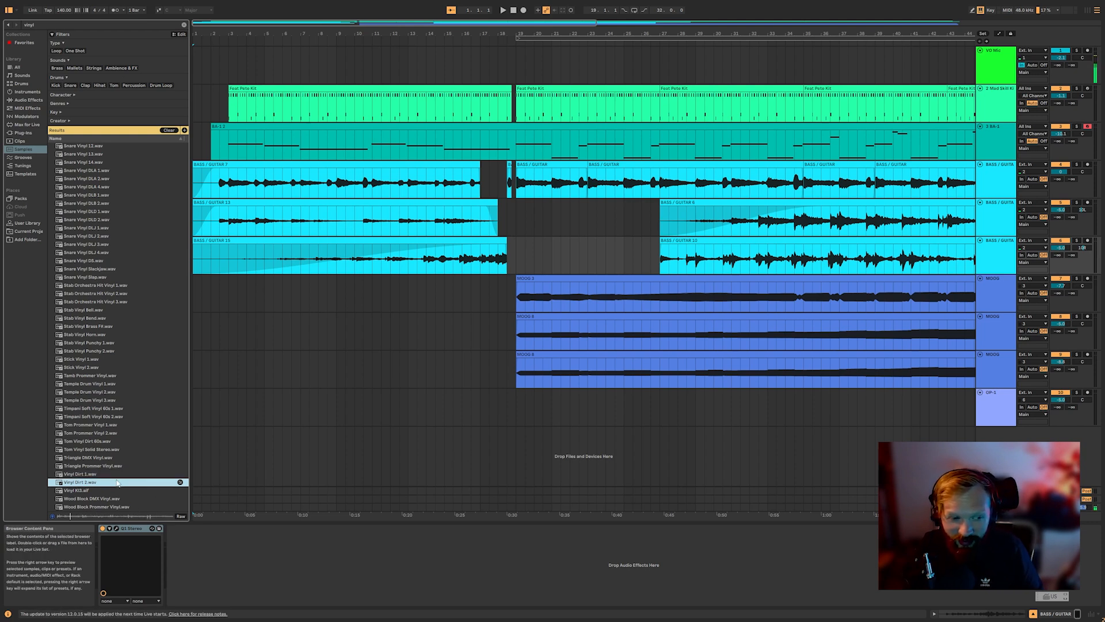
drag(194, 455, 196, 454)
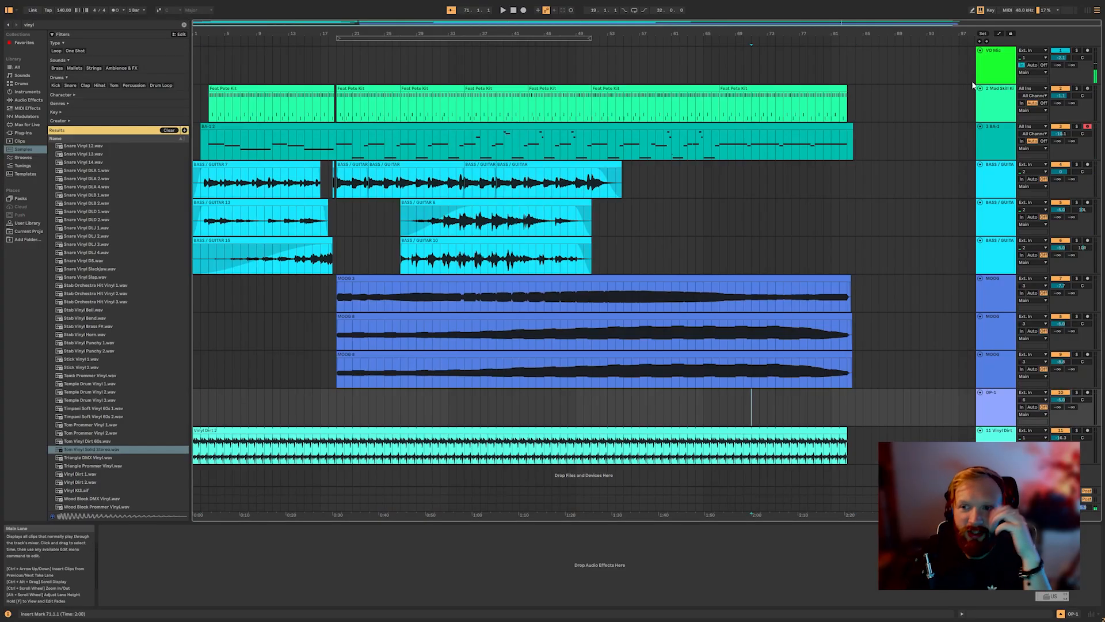
Place the Kick Vinyl DLD 4 sample at 3.1.1 on a new audio track below the VO Mic track.
right_click(1001, 75)
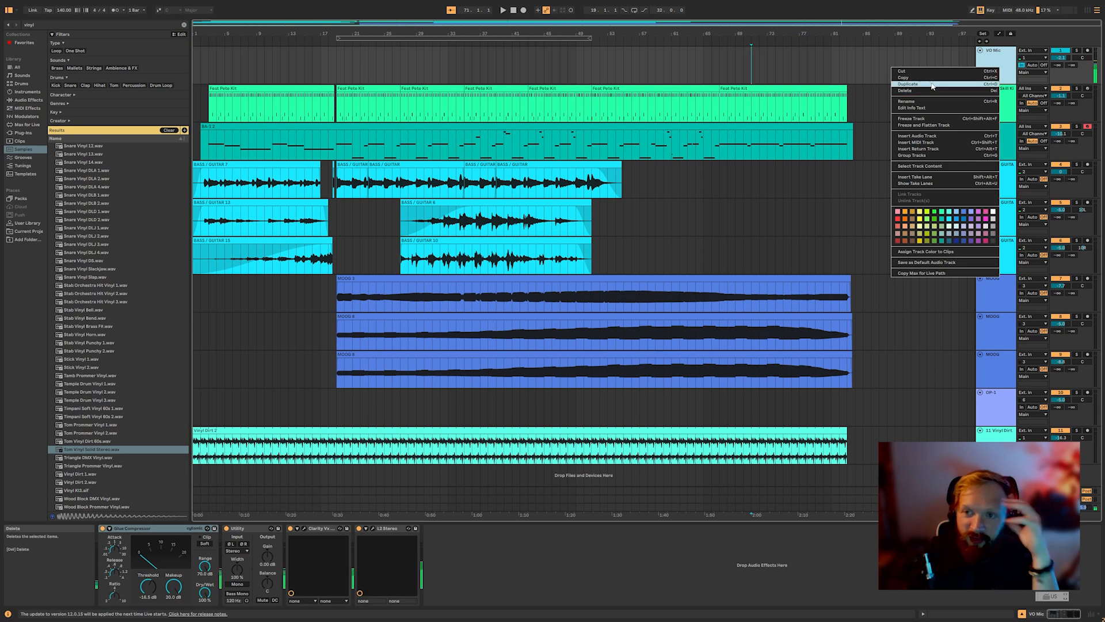
click(138, 228)
scroll(119, 232, down, 3)
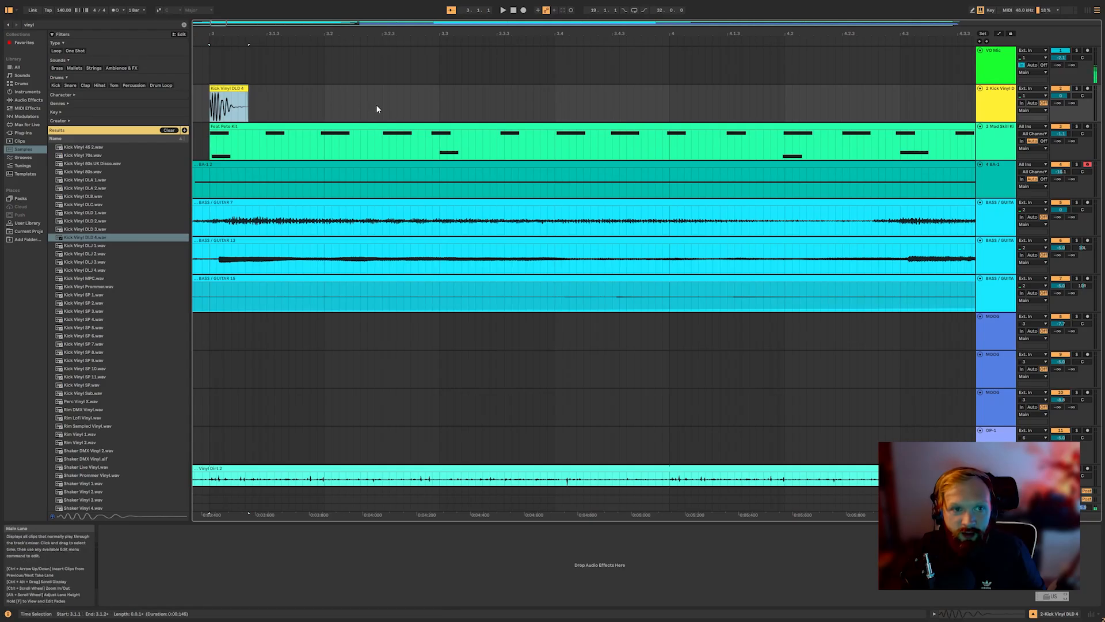
Paste copies of the vinyl kick sample at 3.3, 4.2 and 5.1 on its track.
click(437, 101)
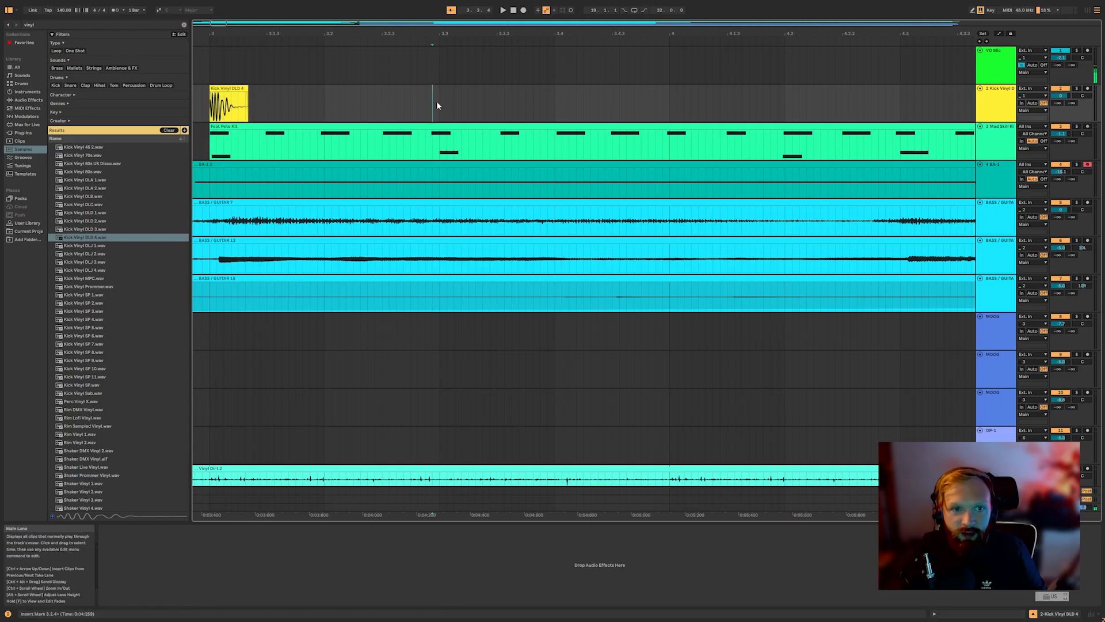
key(ctrl+v)
key(ctrl+v)
ctrl+scroll(691, 106, down, 5)
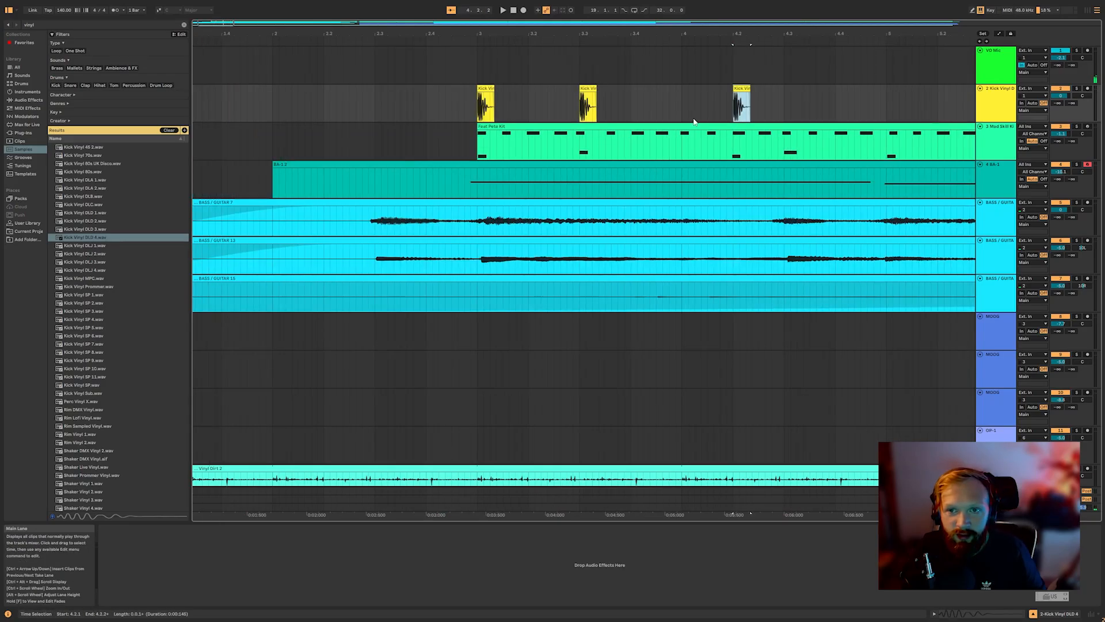
click(908, 105)
key(ctrl+v)
Continue pasting the vinyl kick sample from 6.3 through bar 18, aligned with the kick notes of the drum clip.
ctrl+scroll(906, 106, down, 4)
ctrl+alt+drag(831, 119, 732, 119)
click(754, 110)
key(ctrl+v)
click(824, 108)
key(ctrl+v)
ctrl+alt+drag(806, 111, 650, 119)
click(732, 107)
key(ctrl+v)
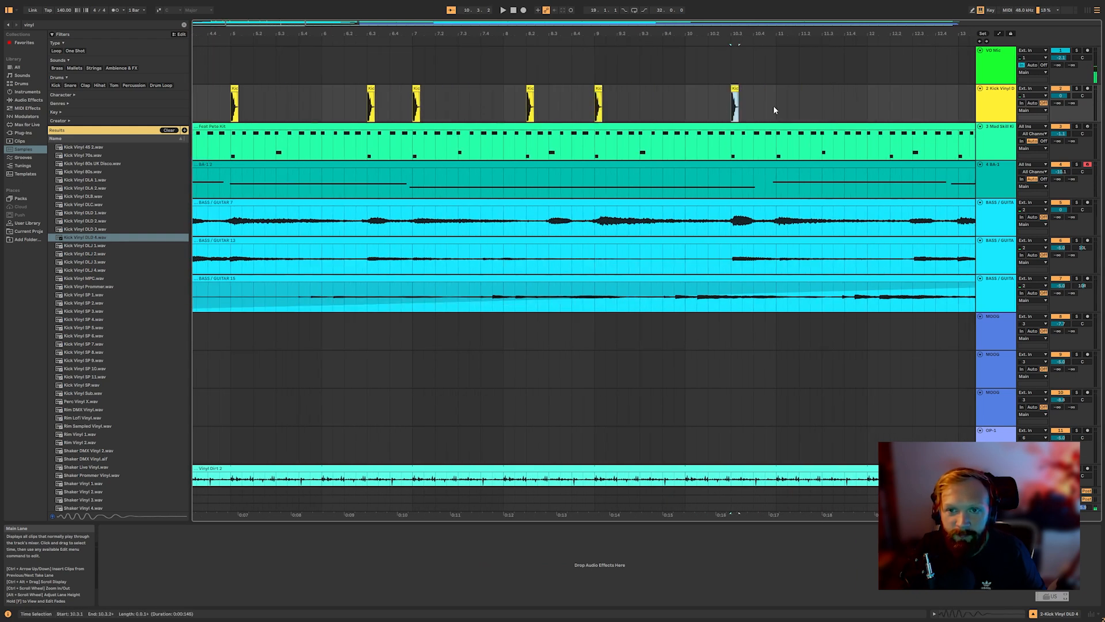
click(773, 106)
click(667, 112)
click(711, 109)
key(ctrl+v)
click(850, 109)
key(ctrl+v)
Delete the extra vinyl kick at 3.3 and play back the pattern from bar 3.
drag(345, 23, 249, 24)
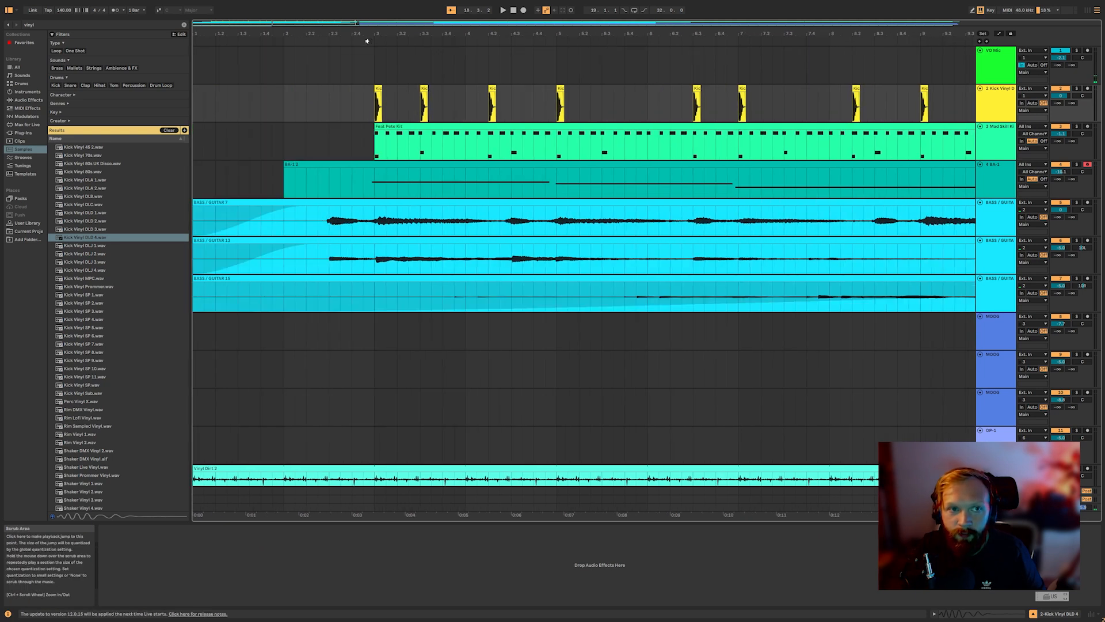
click(424, 103)
key(Delete)
click(373, 112)
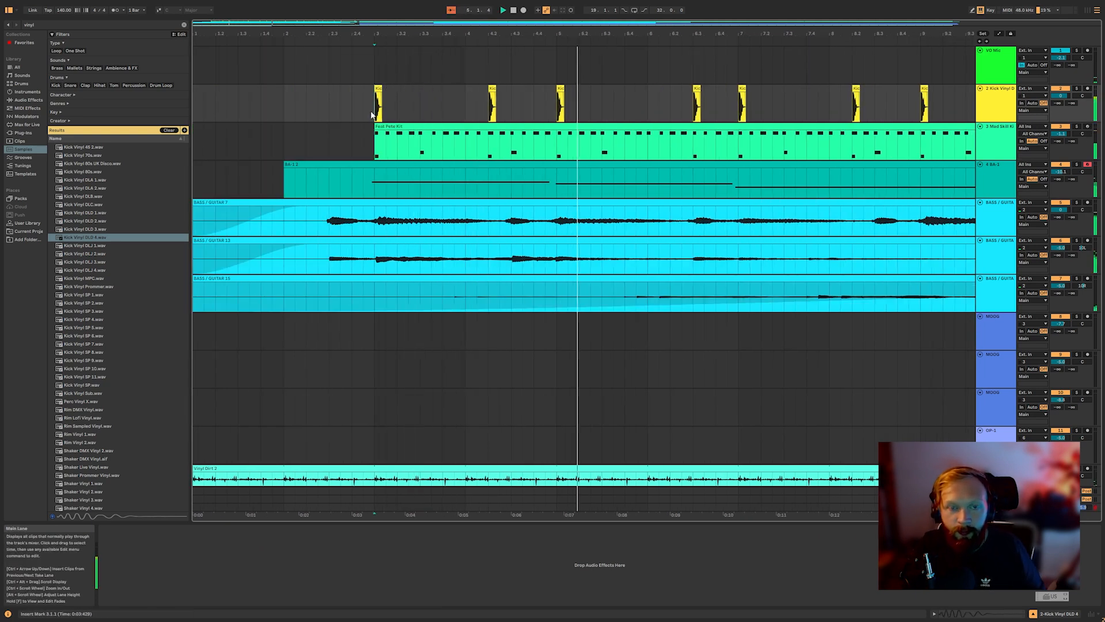
key(space)
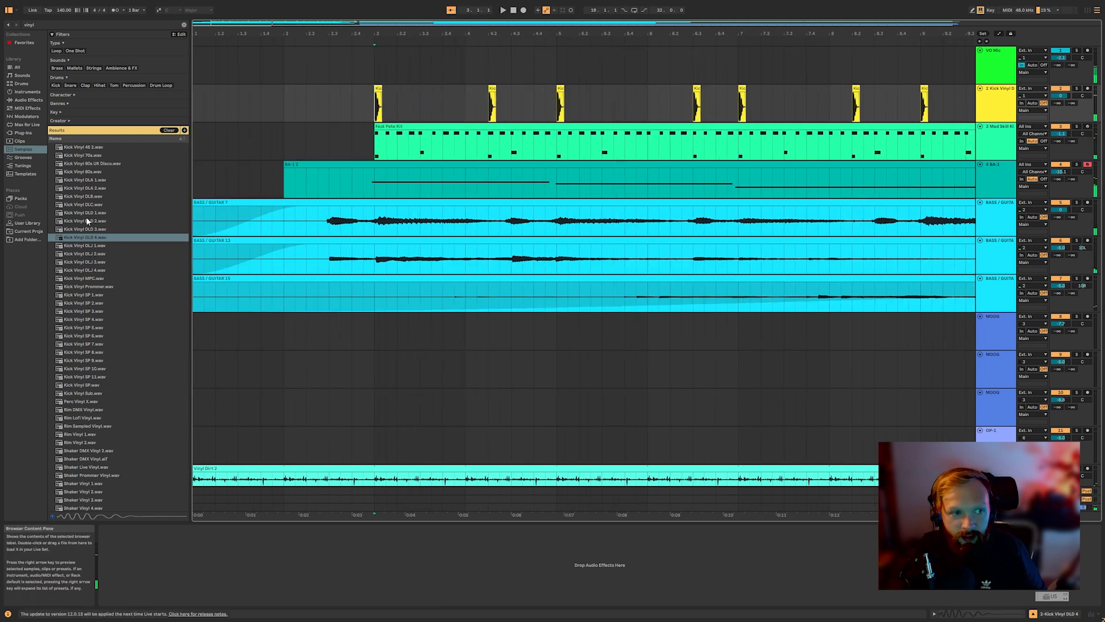
Audition the vinyl rim samples and place Rim Lofi Vinyl at 3.3.1 on a new track below the vinyl kick.
click(92, 319)
click(91, 409)
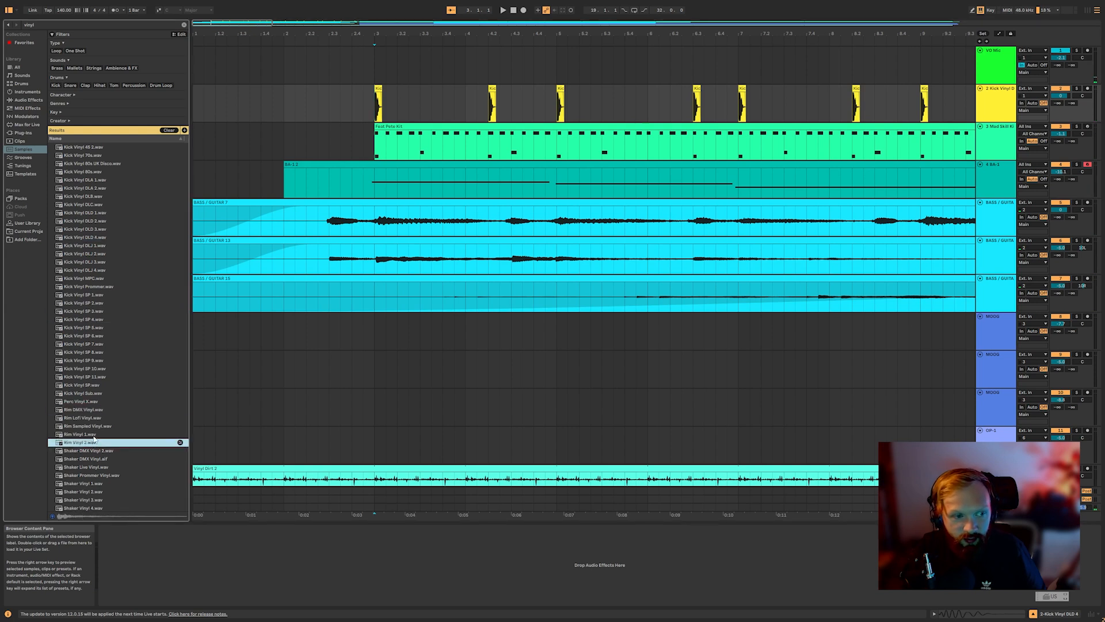
click(93, 436)
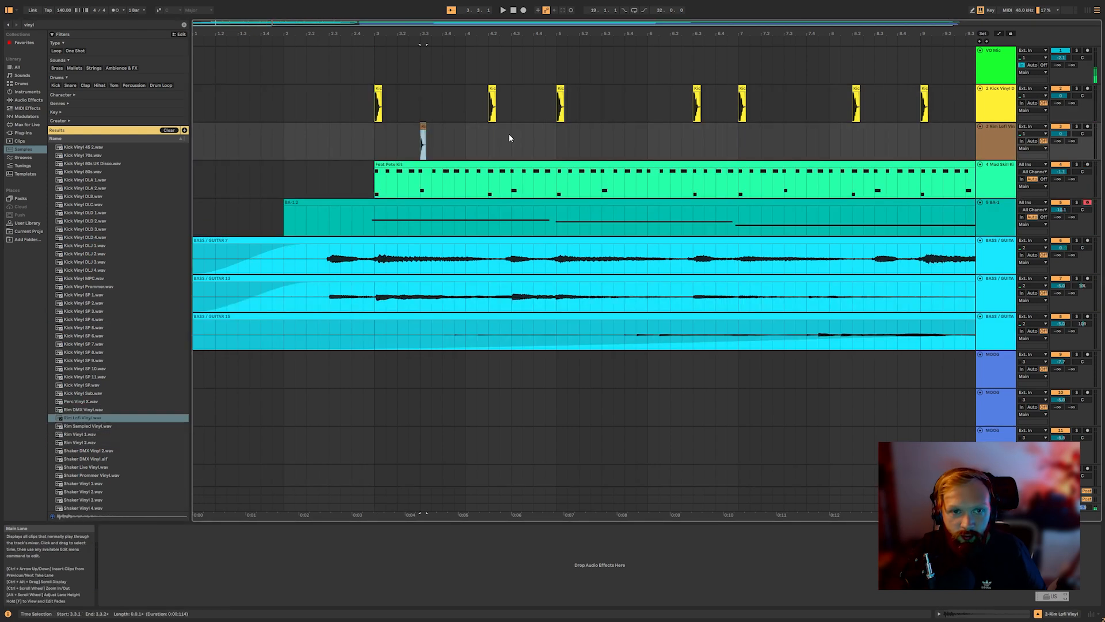
Paste copies of the vinyl rim sample along its track on the drum clip's sidestick hits before bar 19.
click(510, 135)
key(ctrl+v)
key(ctrl+d)
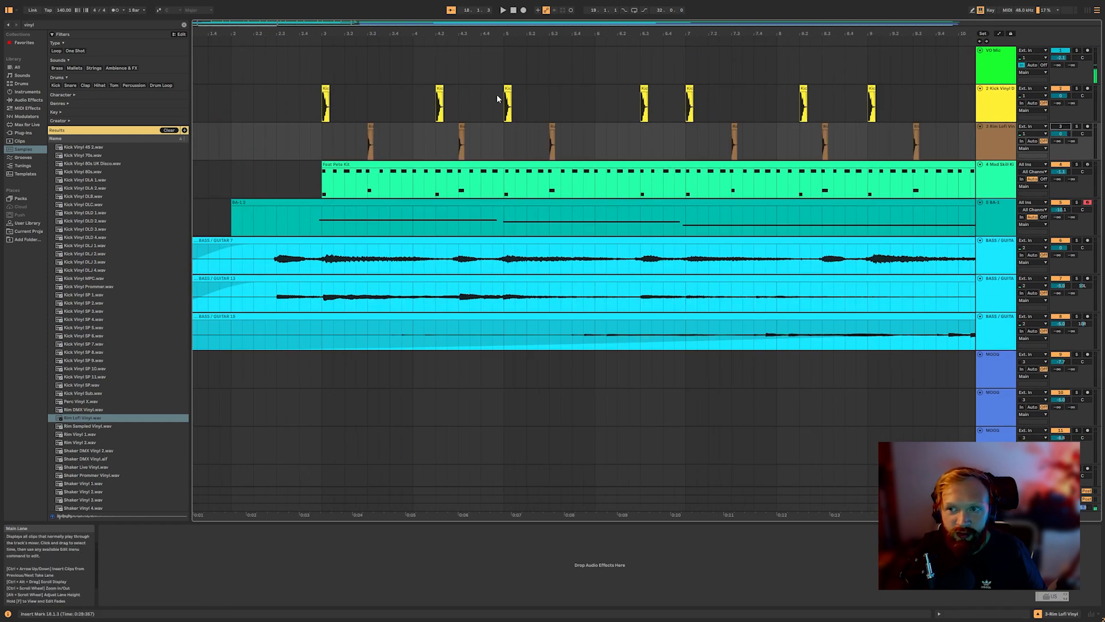
Play back with the Mad Skill Kit track muted and lower the volume of the vinyl kick and rim tracks together.
key(space)
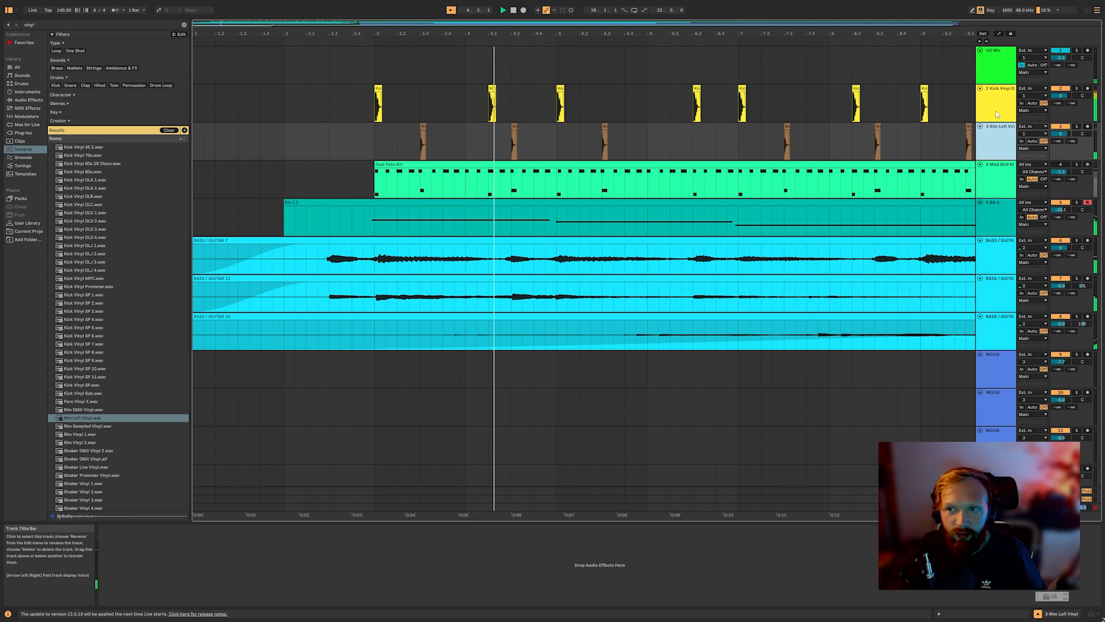
shift+click(1000, 89)
drag(1061, 95, 1061, 111)
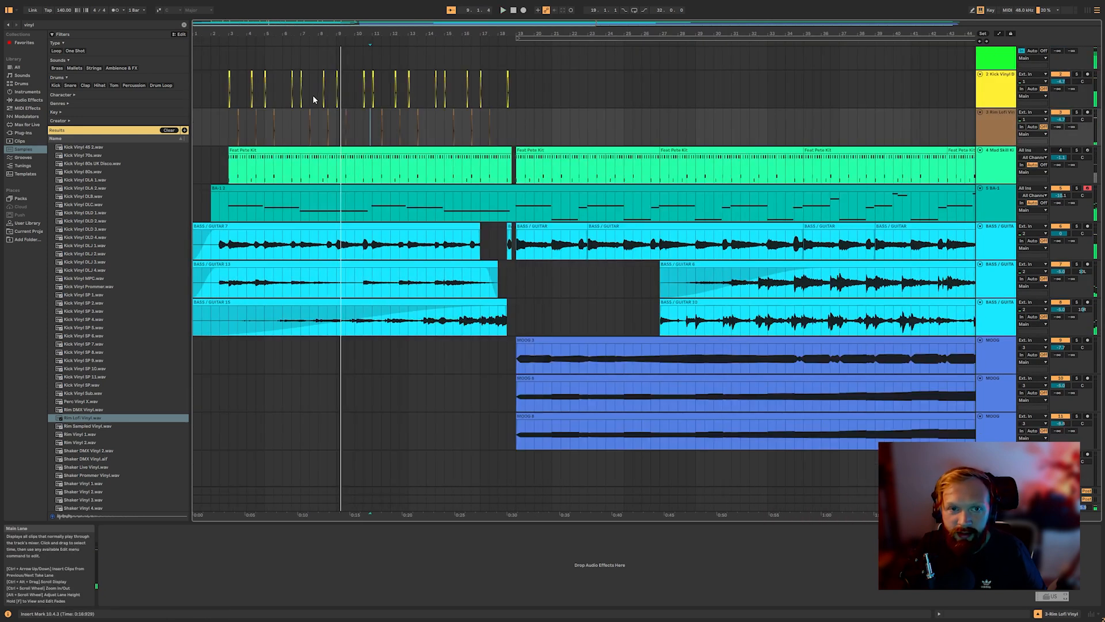
Duplicate the vinyl kick and rim hits from bars 3 to 18 so the copies start at bar 19.
drag(226, 81, 510, 129)
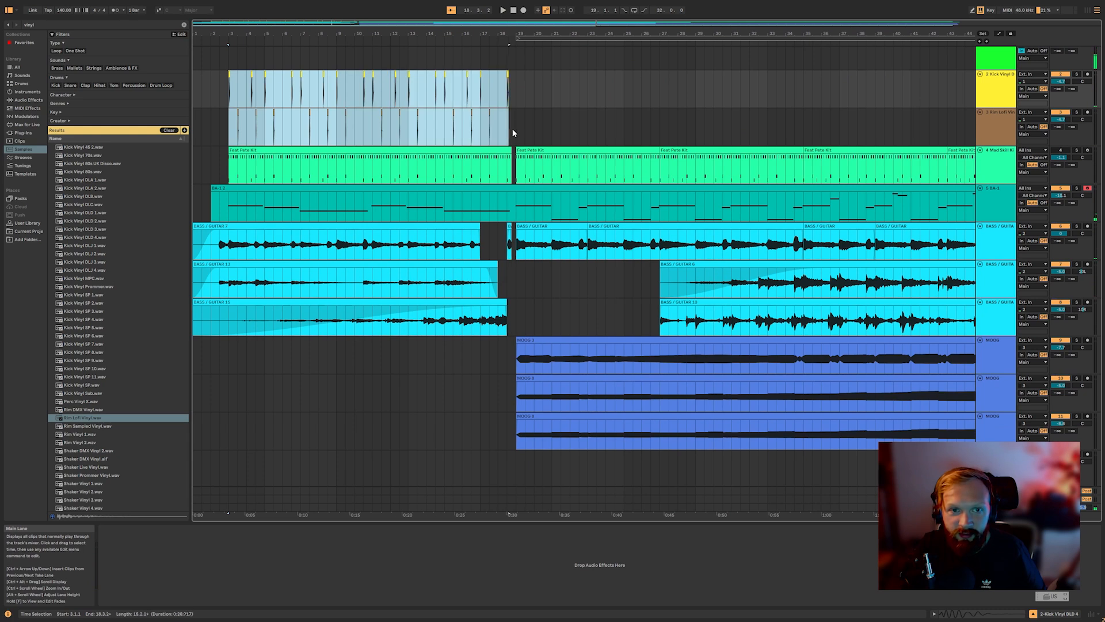
scroll(111, 311, down, 2)
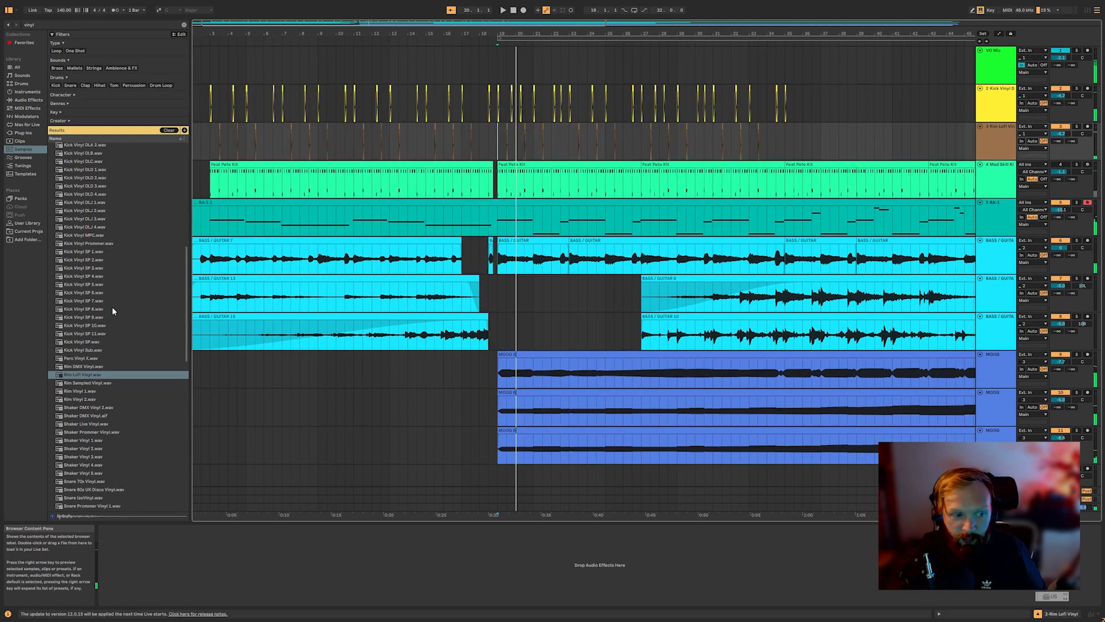
Audition the vinyl shaker samples in the sample search results.
click(98, 442)
click(97, 449)
click(97, 458)
click(96, 466)
click(97, 474)
click(96, 458)
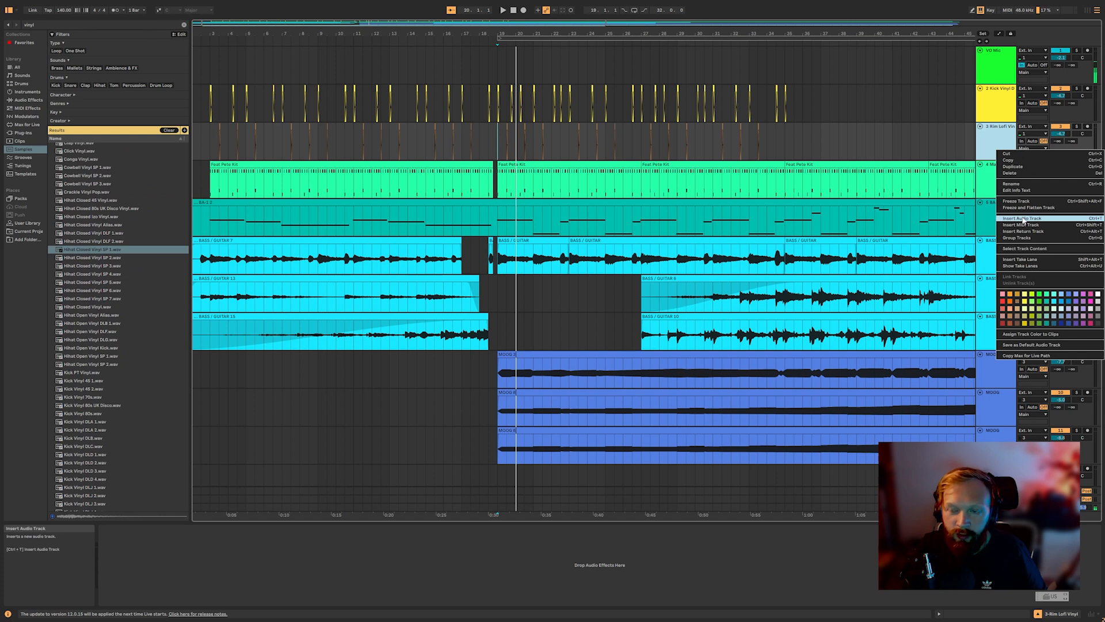
Insert an audio track below the vinyl rim track and audition closed vinyl hi-hats and Crackle Vinyl Pop.
click(1022, 219)
click(103, 249)
click(105, 266)
click(106, 281)
click(104, 194)
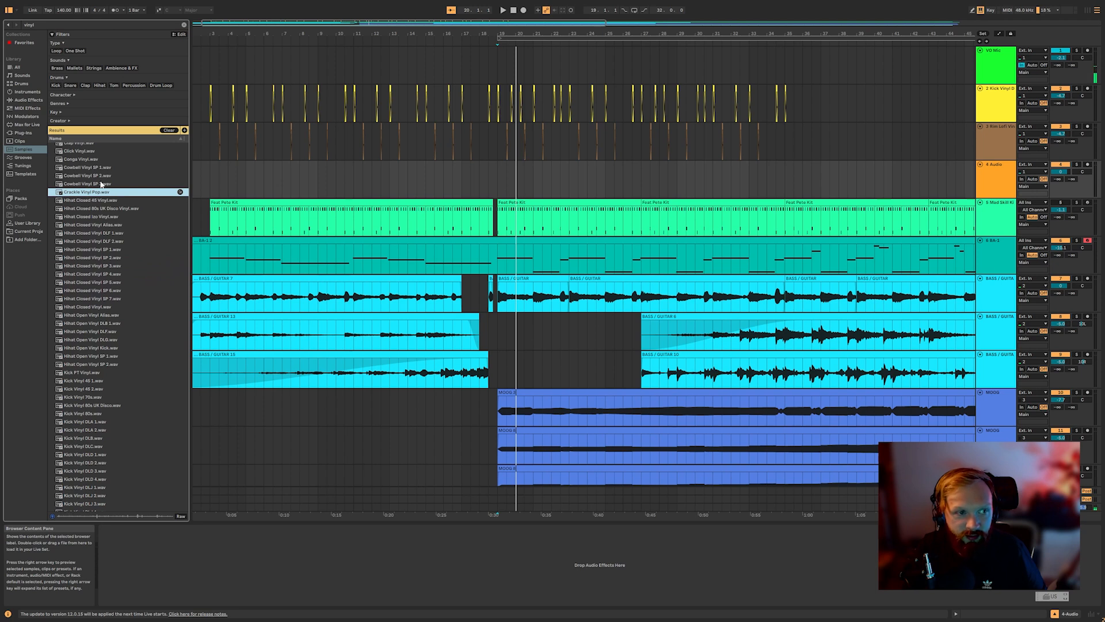
Place Crackle Vinyl Pop at bar 1 on a new track below the Vinyl Dirt track.
click(283, 180)
scroll(322, 295, down, 3)
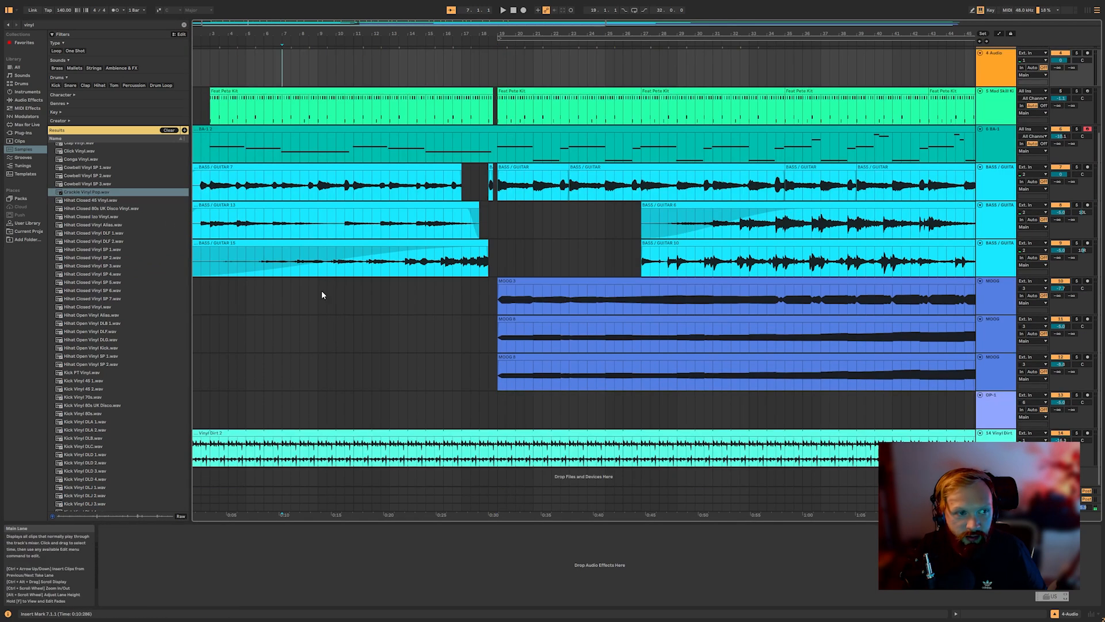
scroll(105, 218, up, 3)
drag(106, 236, 196, 490)
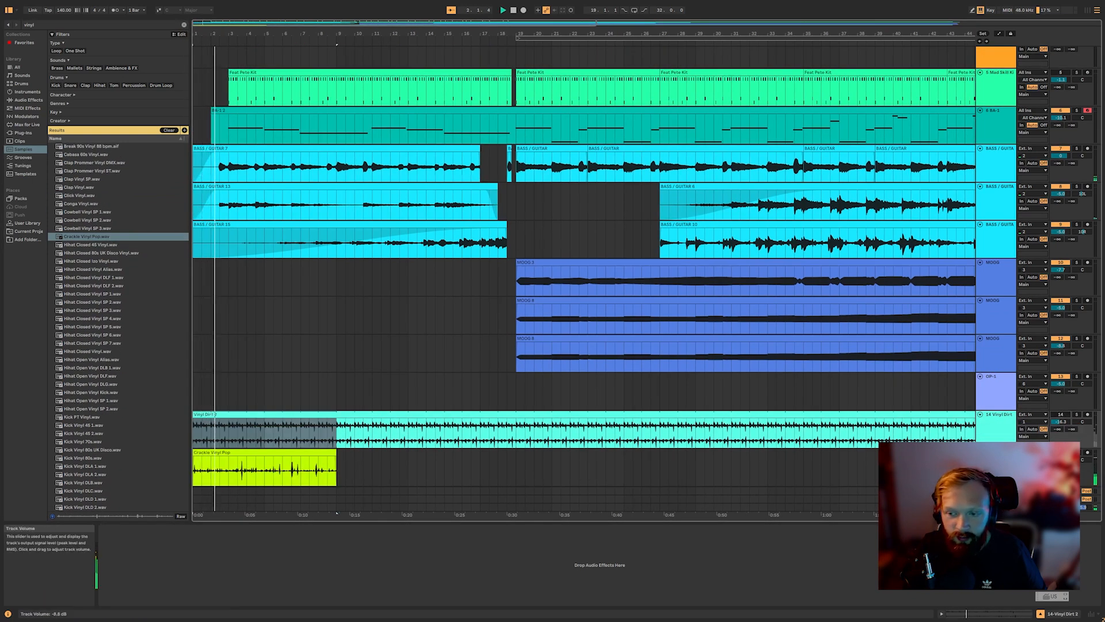
Extend the Crackle Vinyl Pop clip across the whole arrangement and stop playback.
drag(335, 452, 1104, 452)
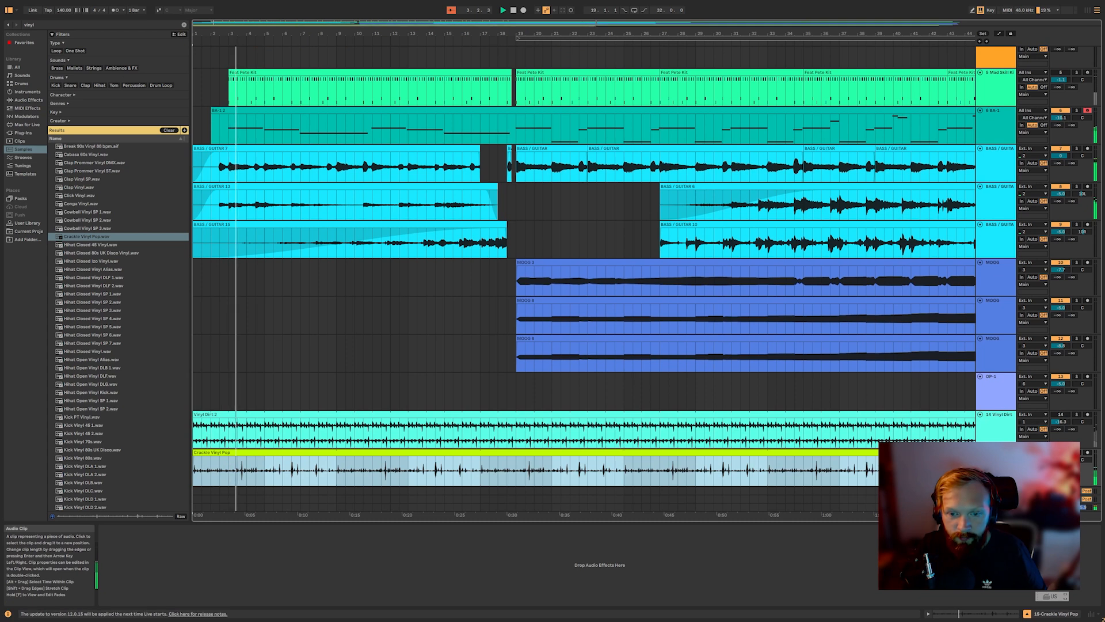
click(687, 405)
scroll(584, 405, down, 5)
drag(834, 452, 879, 452)
click(767, 473)
key(space)
click(289, 305)
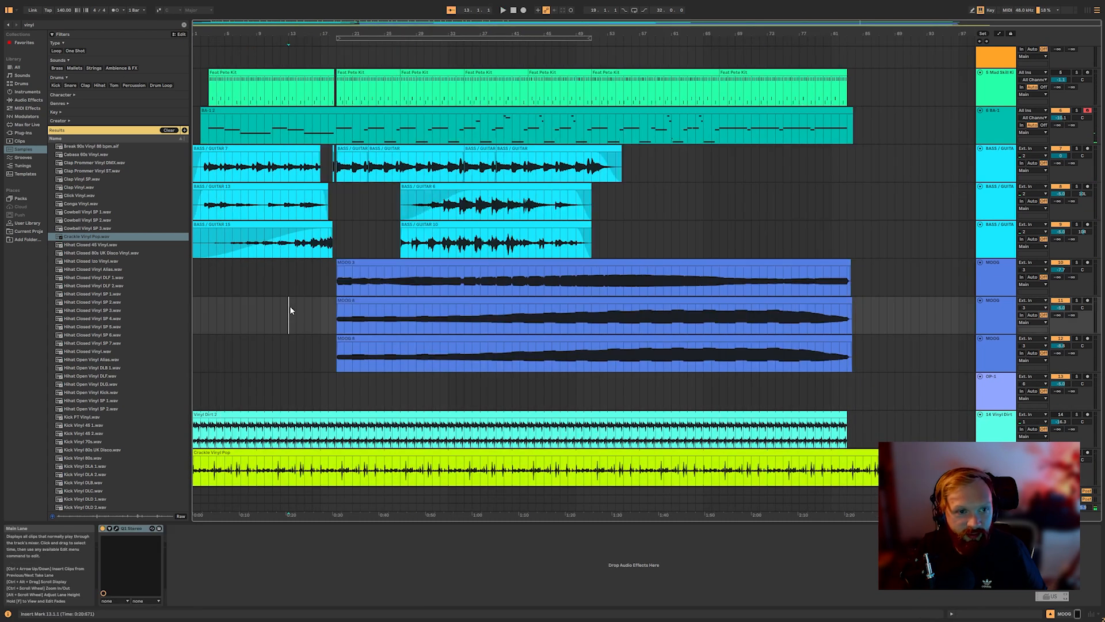
Audition the closed vinyl hi-hats and place Hihat Closed Iso Vinyl at 19.1.1 on the empty track below the rims.
scroll(329, 322, up, 5)
click(334, 140)
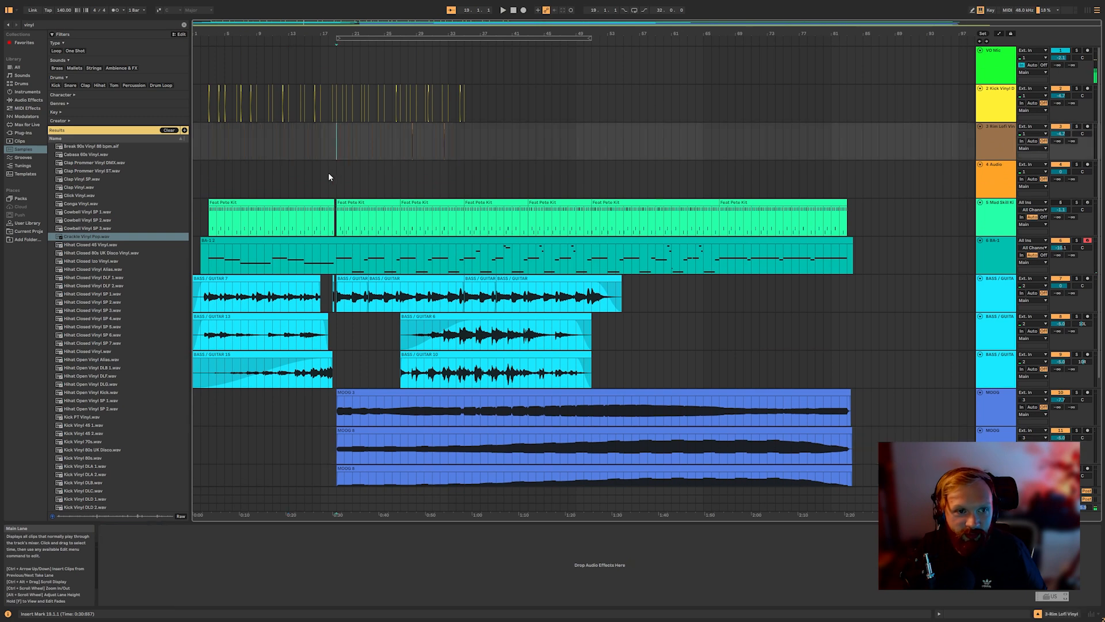
scroll(326, 174, up, 7)
click(109, 254)
click(113, 278)
click(114, 270)
click(97, 263)
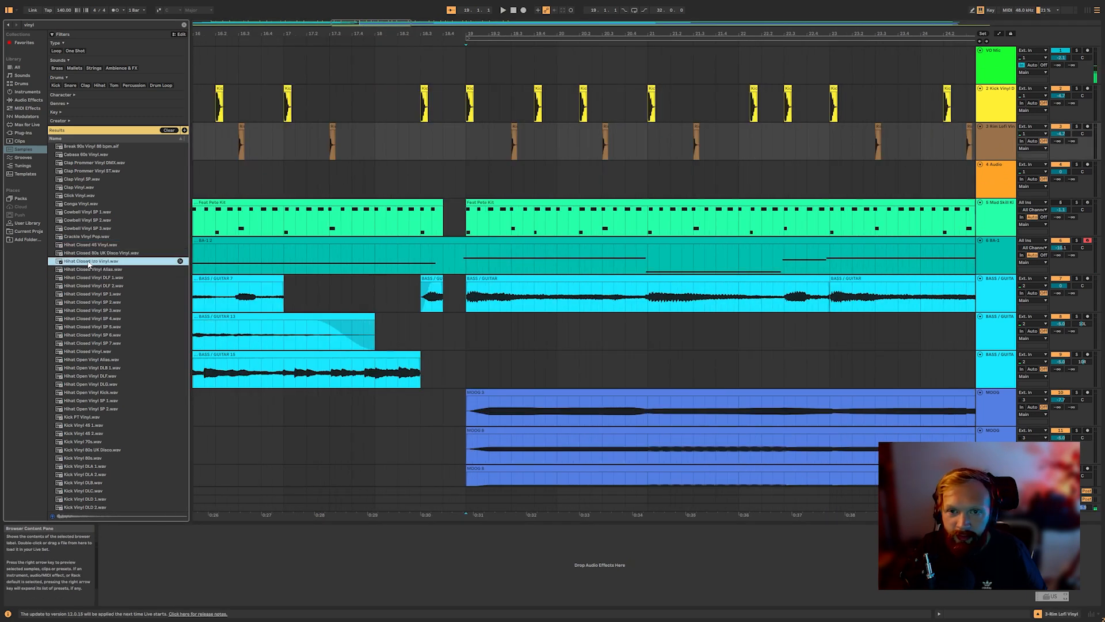
drag(470, 183, 471, 180)
Duplicate the vinyl hi-hat into four evenly spaced hits in bar 19, matching the drum clip's hi-hat spacing.
scroll(478, 167, up, 4)
key(ctrl+d)
key(ctrl+d)
key(ctrl+d)
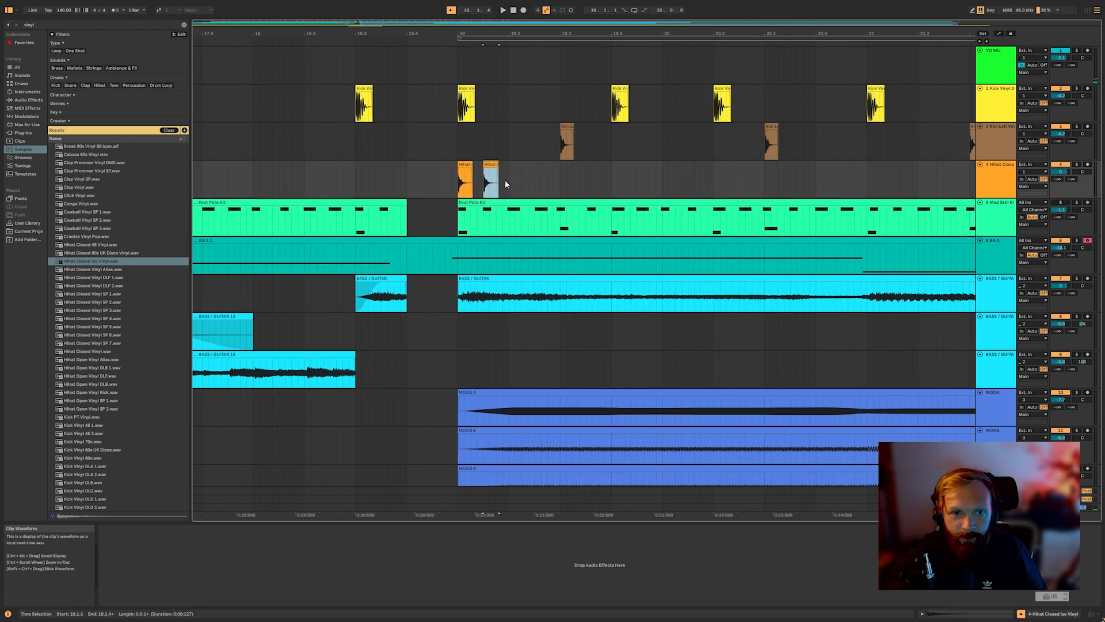
Lower the clip gain of the second and fourth vinyl hi-hat hits in bar 19.
click(438, 46)
click(502, 174)
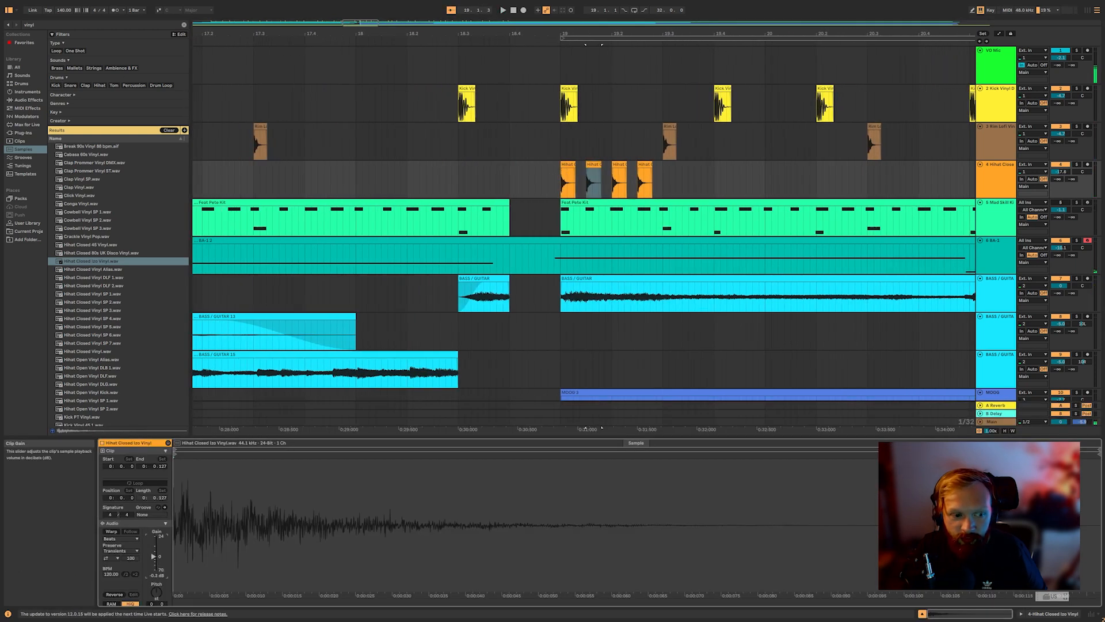
click(644, 165)
drag(160, 557, 160, 559)
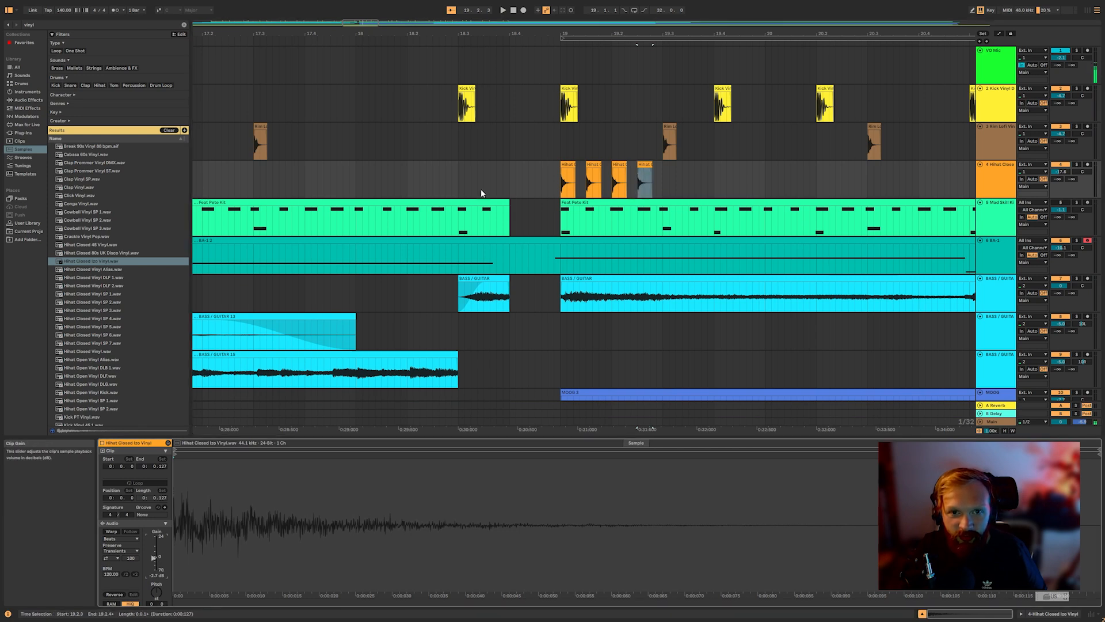
Play back the four hi-hat hits and duplicate them along their track from bar 19 up to bar 35.
click(530, 44)
click(674, 178)
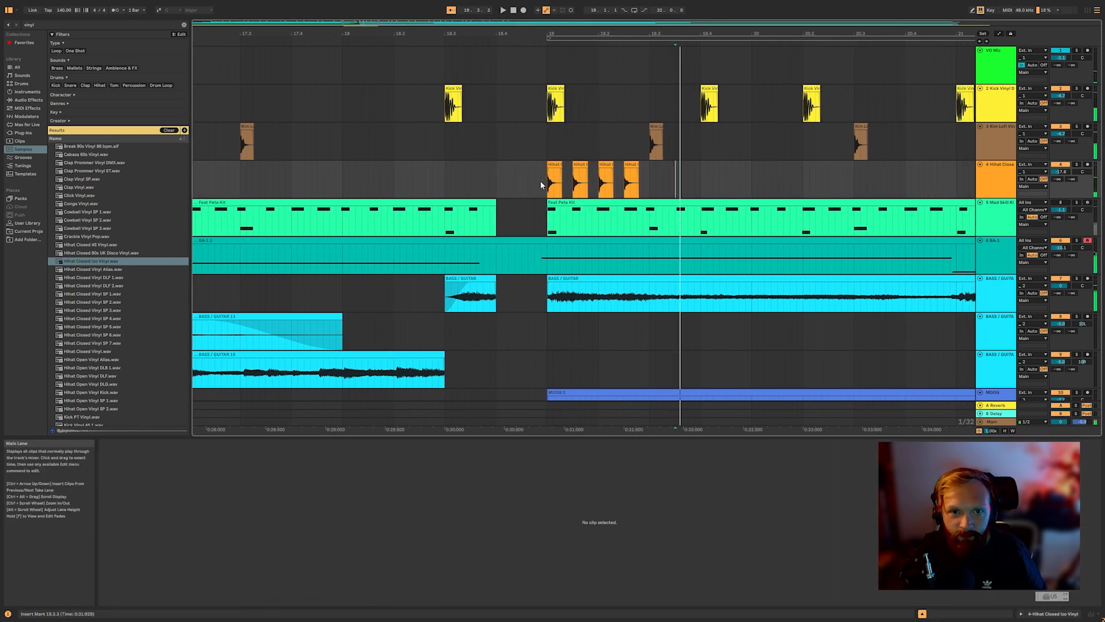
click(544, 179)
key(space)
drag(557, 183, 644, 179)
click(646, 179)
drag(568, 179, 646, 179)
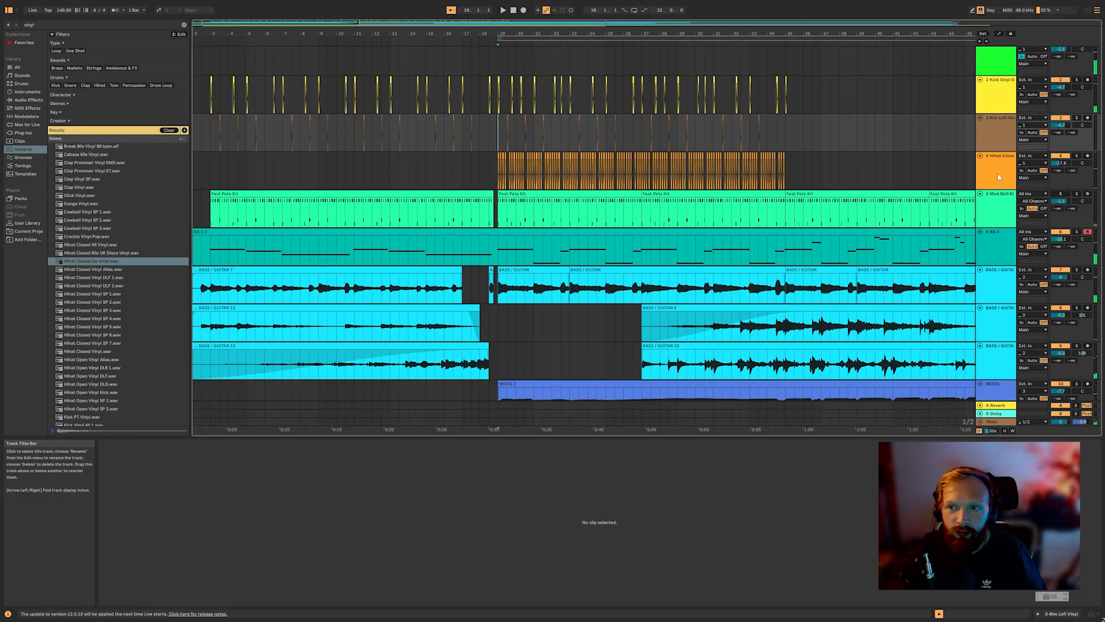
Group the vinyl kick, rim and hi-hat tracks and name the group DRUMS.
right_click(998, 175)
click(1002, 123)
click(1000, 96)
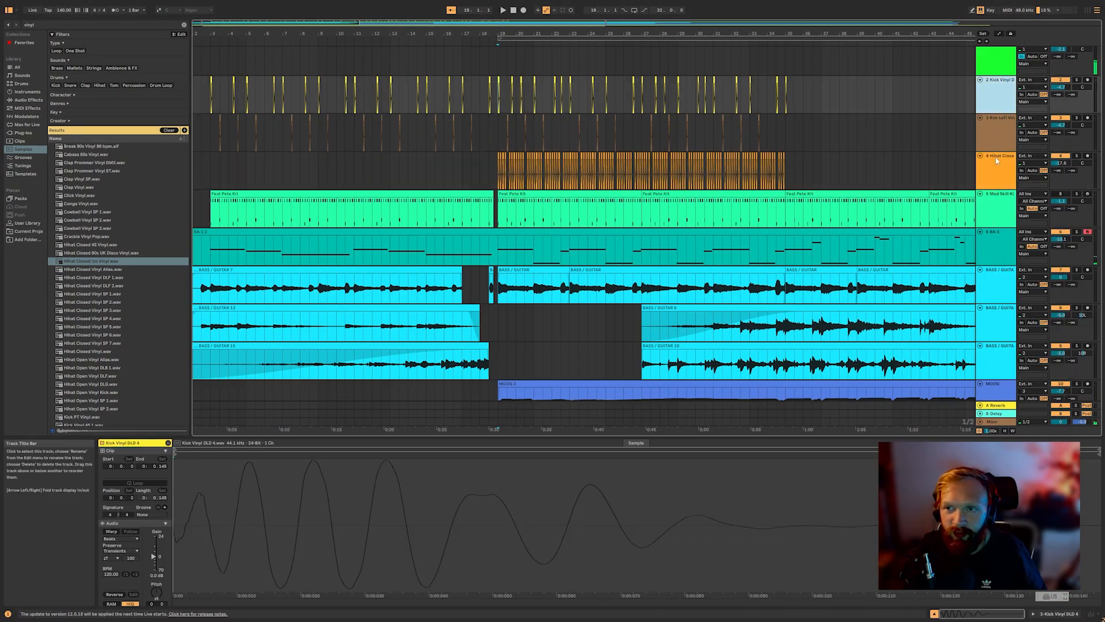
shift+click(998, 164)
right_click(997, 163)
click(1017, 242)
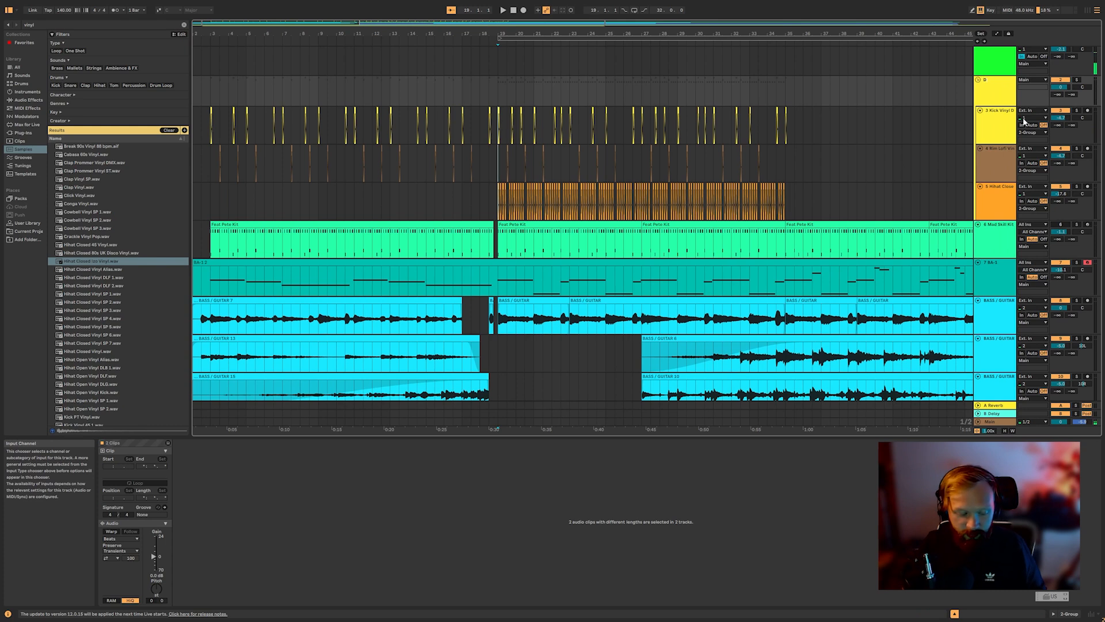
text(RUMS)
key(Return)
Collapse the DRUMS group, insert an audio track below it and set that track's input to DRUMS for recording.
click(978, 80)
right_click(996, 81)
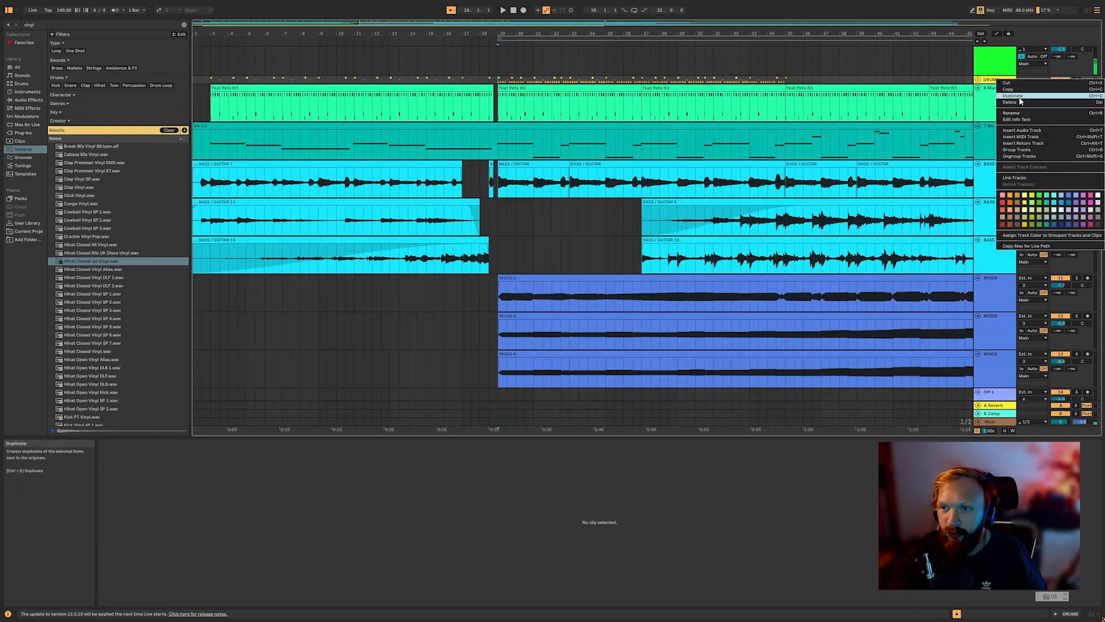
click(1036, 131)
click(197, 102)
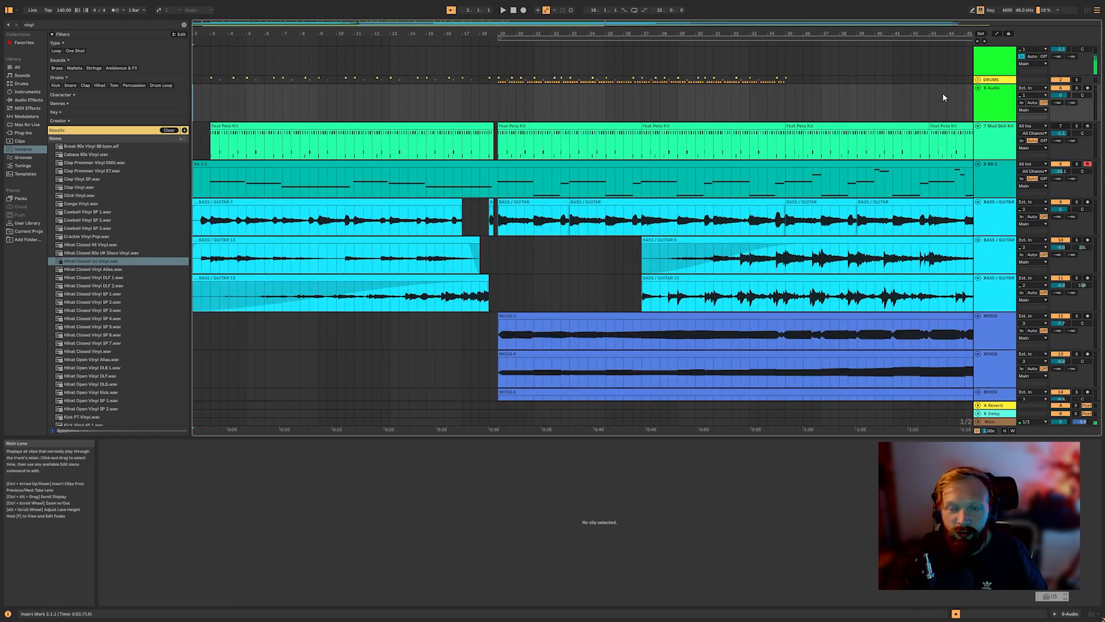
click(1032, 88)
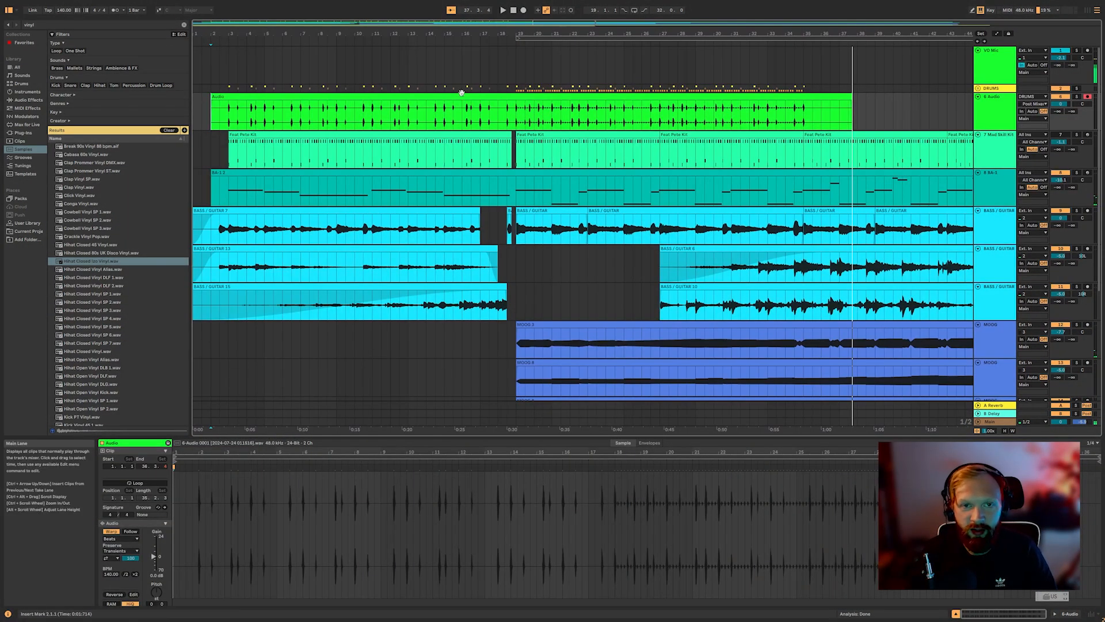
Duplicate bars 19 to 35 of the recorded drum audio directly after bar 35.
drag(517, 112, 804, 115)
key(ctrl+d)
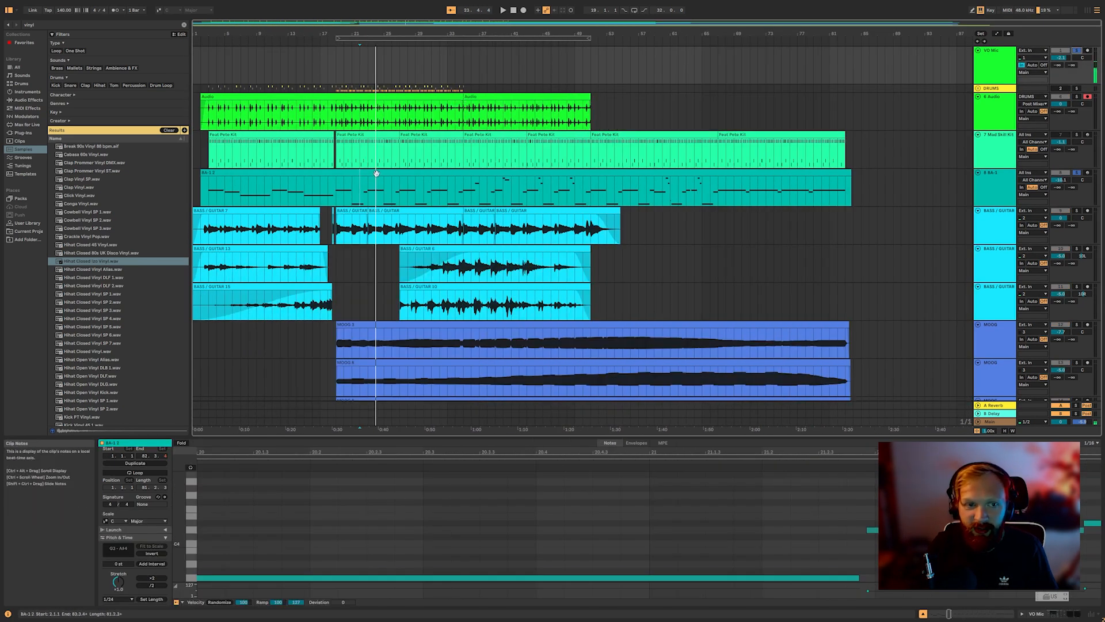
Low-pass the BA-1 track at about 1 kHz with Q1 Stereo during soloed playback, ending with the solo off.
click(376, 173)
key(space)
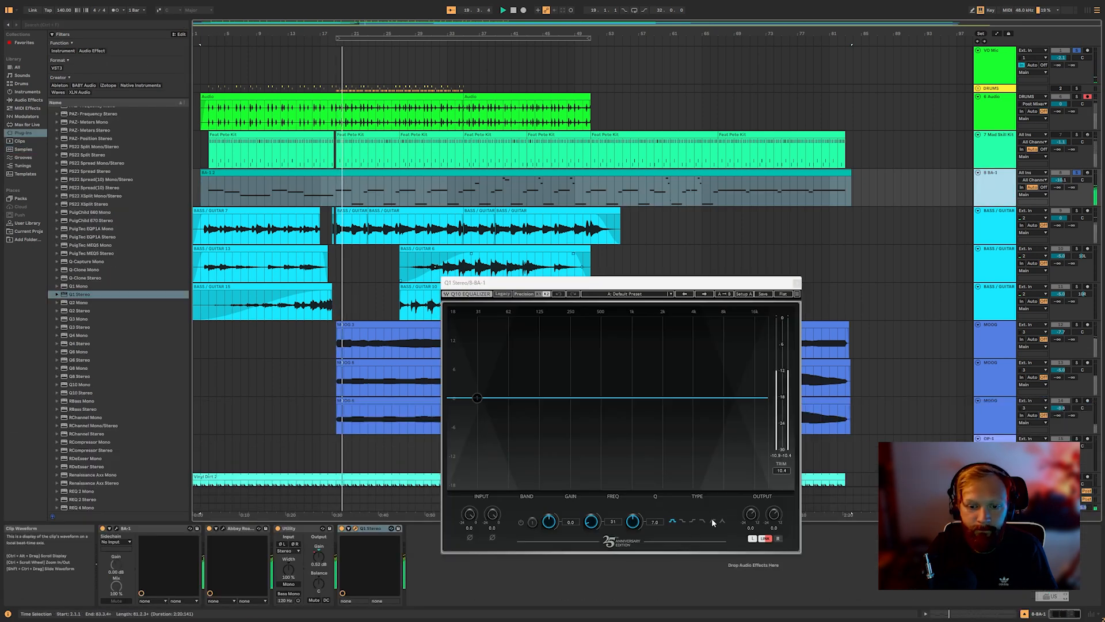
drag(473, 399, 629, 396)
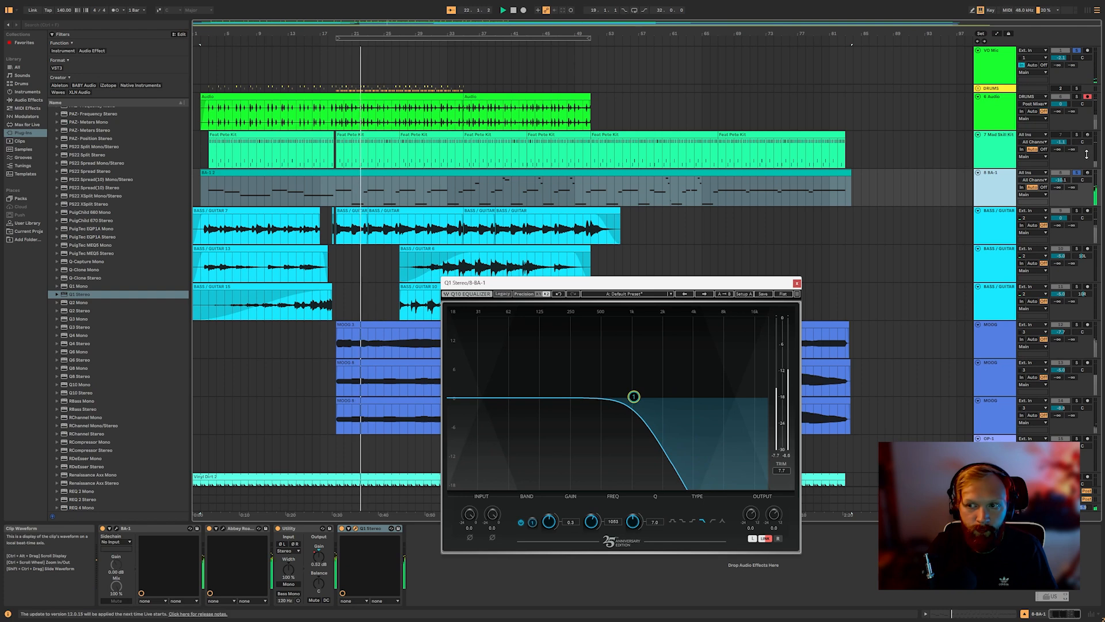
click(1077, 174)
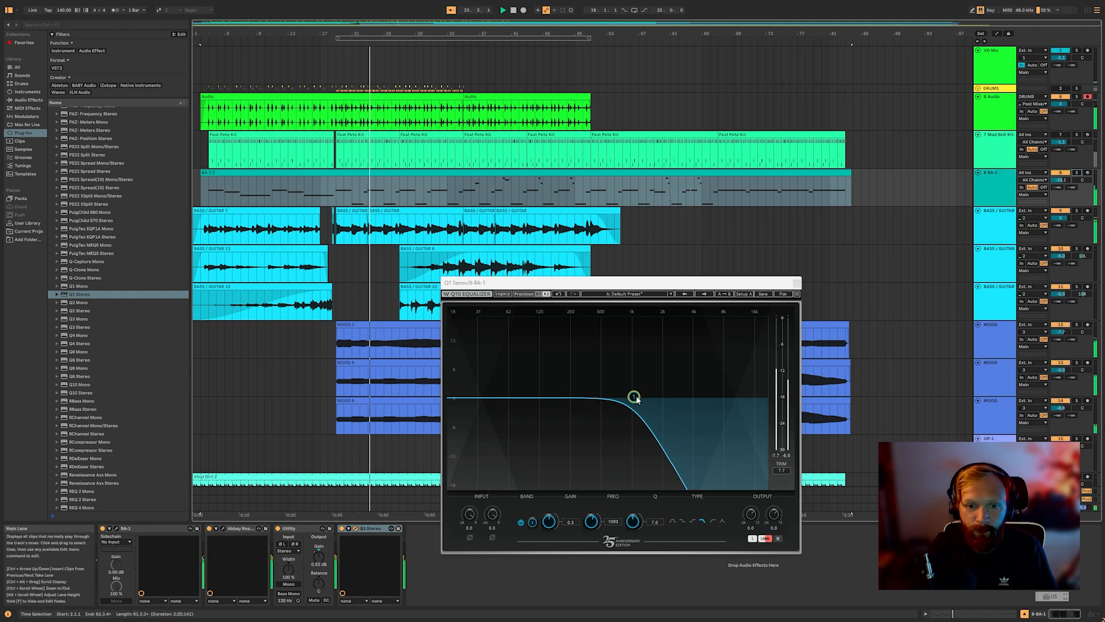
click(797, 283)
scroll(534, 370, down, 3)
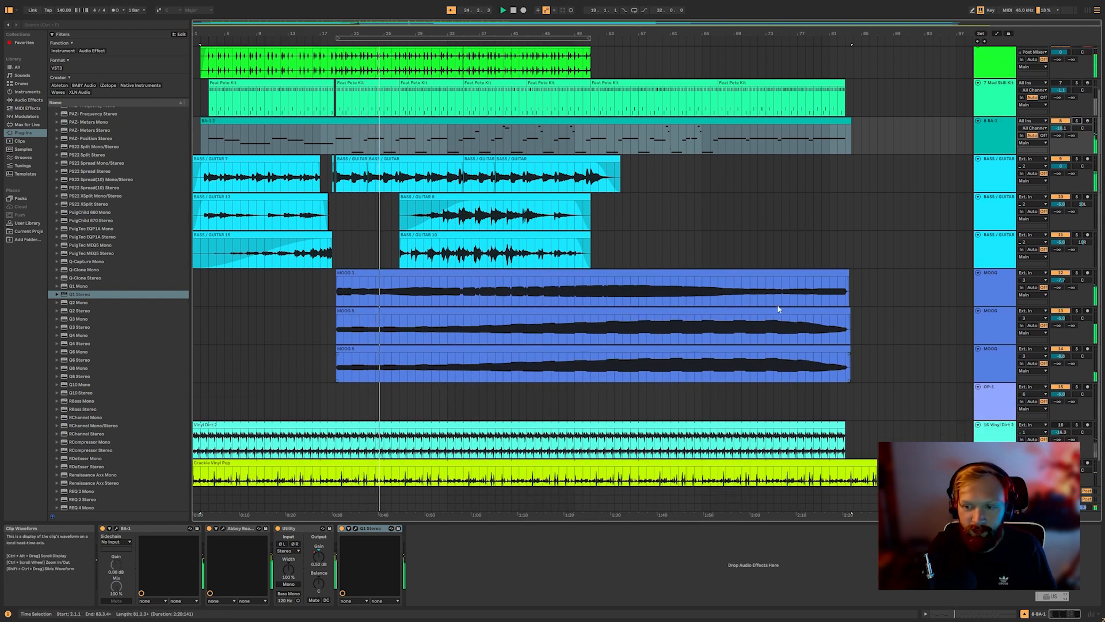
Low-pass the third BASS / GUITAR track at about 2 kHz with a second Q1 Stereo.
click(987, 355)
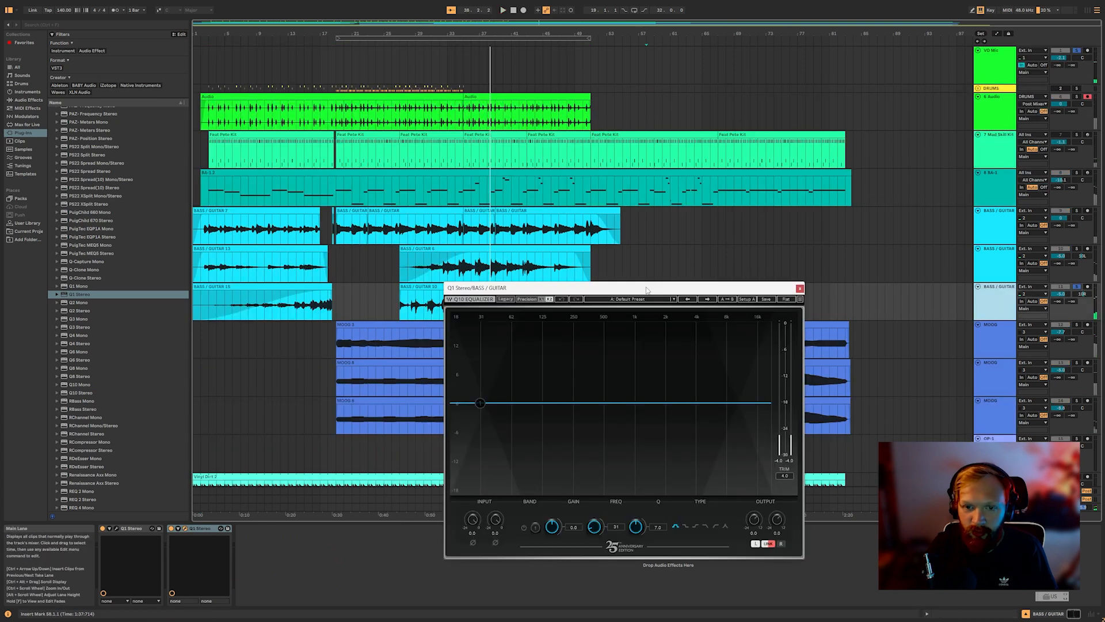
drag(673, 284, 788, 282)
click(916, 279)
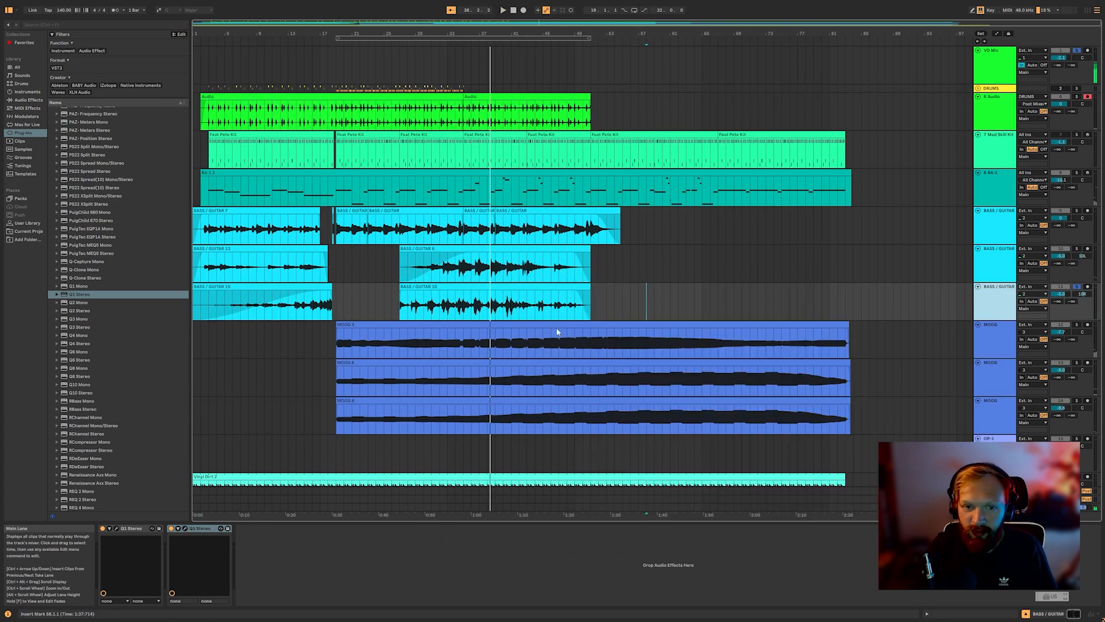
click(203, 527)
key(Delete)
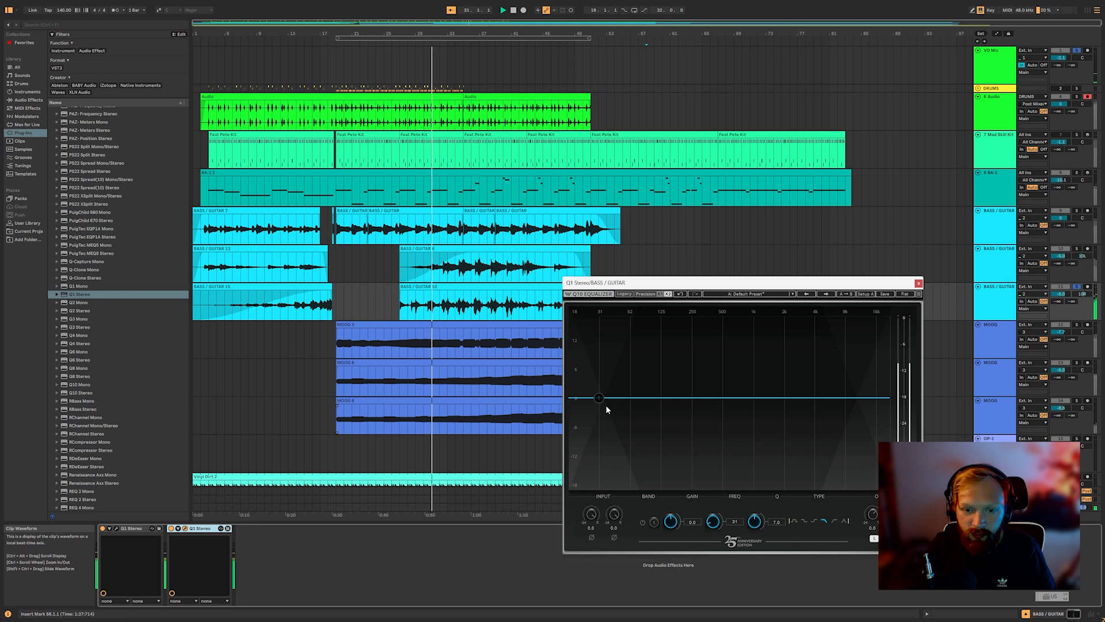
drag(599, 398, 780, 402)
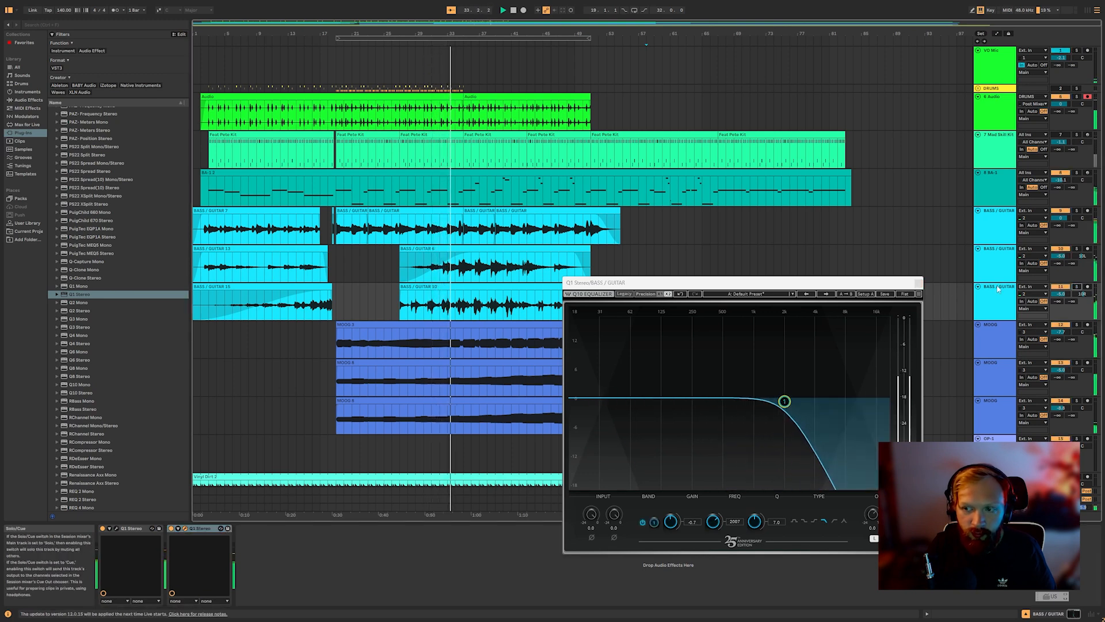
click(918, 282)
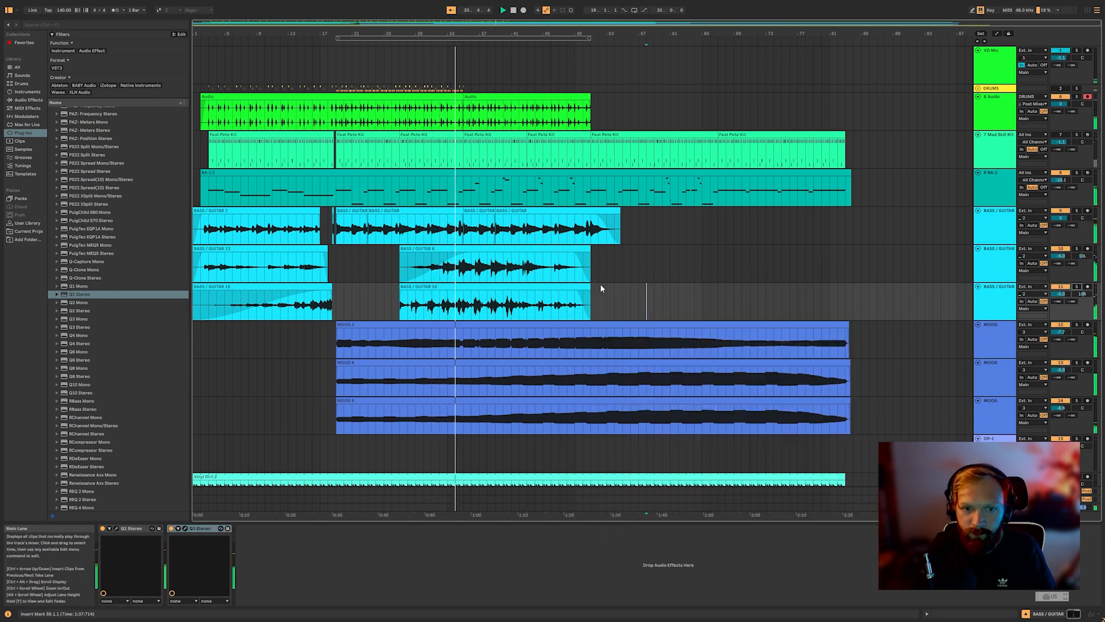
Low-pass the second BASS / GUITAR track at about 1.7 kHz with a second Q1 Stereo and turn its solo off.
click(998, 210)
key(space)
click(1076, 211)
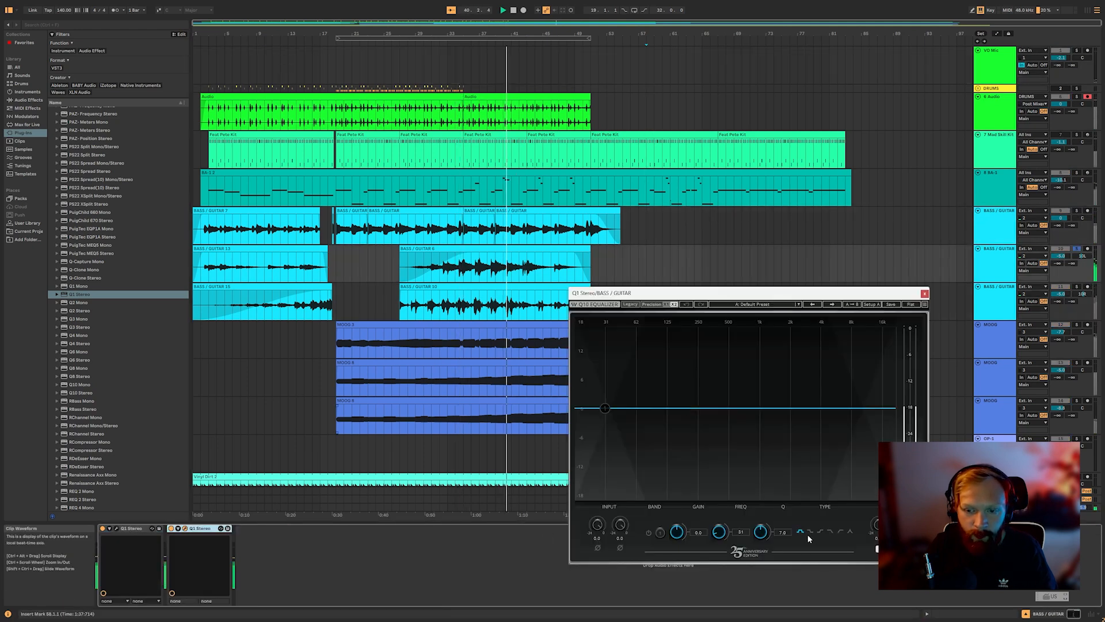
drag(605, 408, 783, 412)
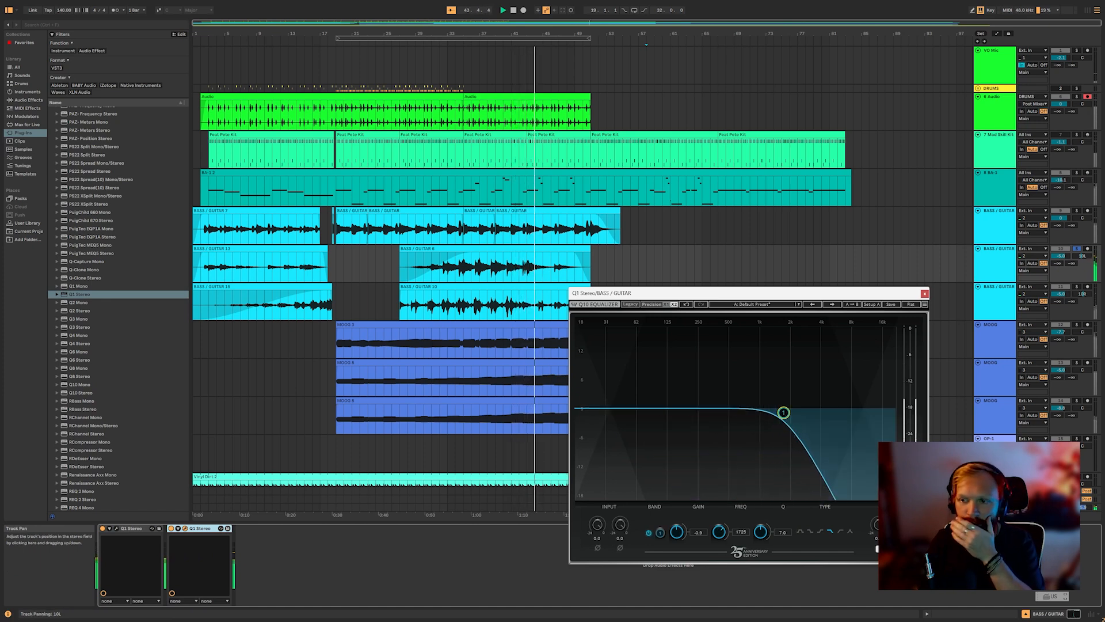
click(1076, 248)
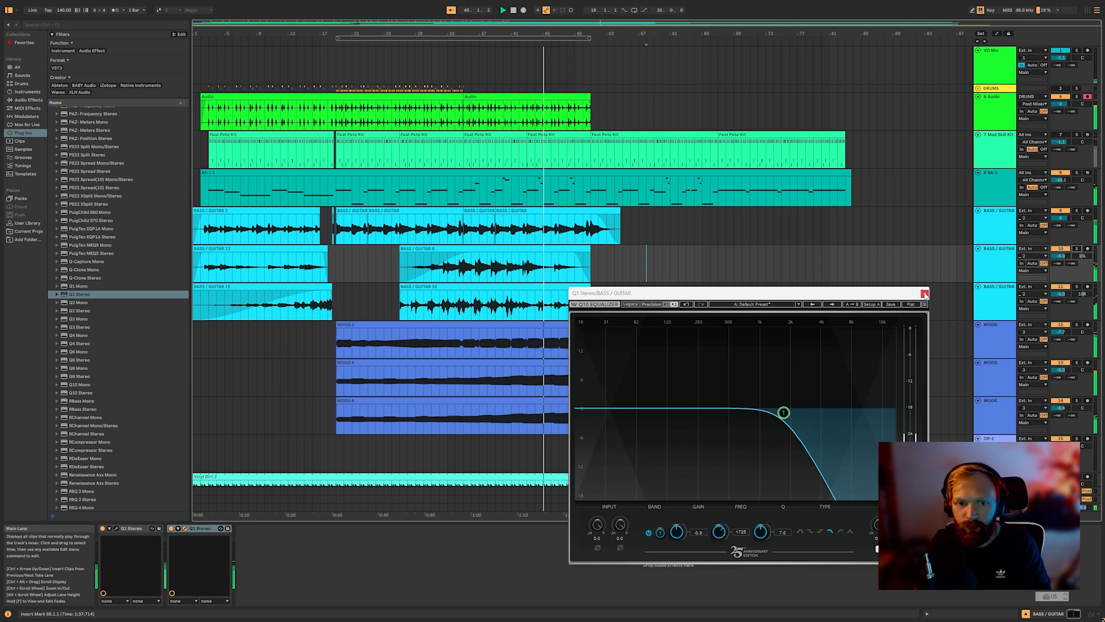
click(924, 294)
Paste the Abbey Road plug-in onto the second BASS / GUITAR track and check it in solo and in the mix.
click(995, 270)
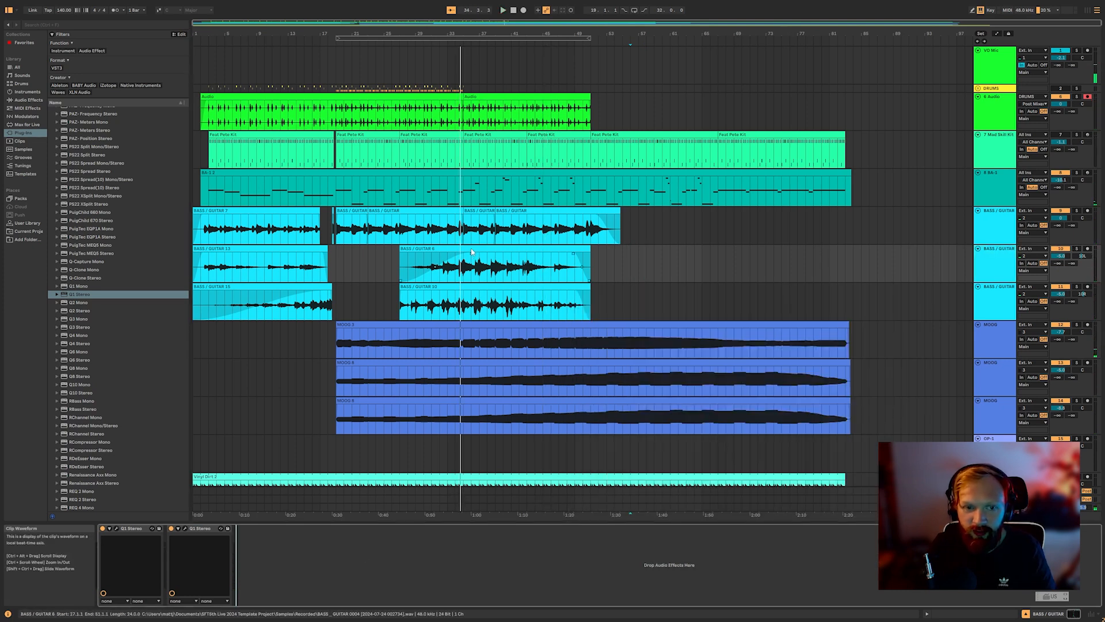
key(ctrl+v)
click(449, 44)
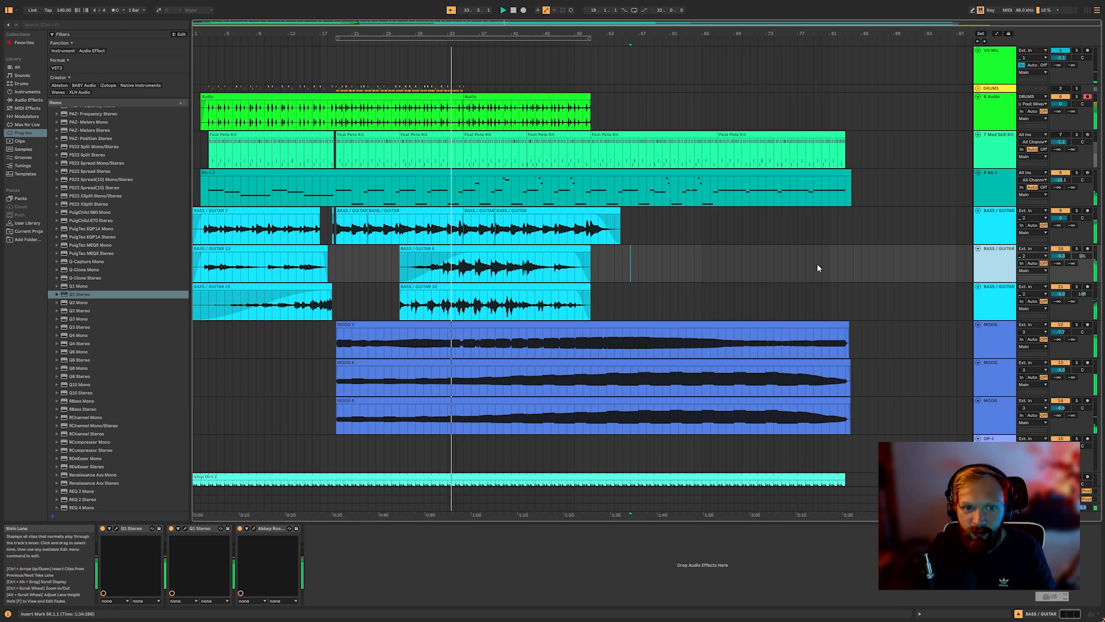
click(1077, 248)
click(1077, 249)
click(605, 272)
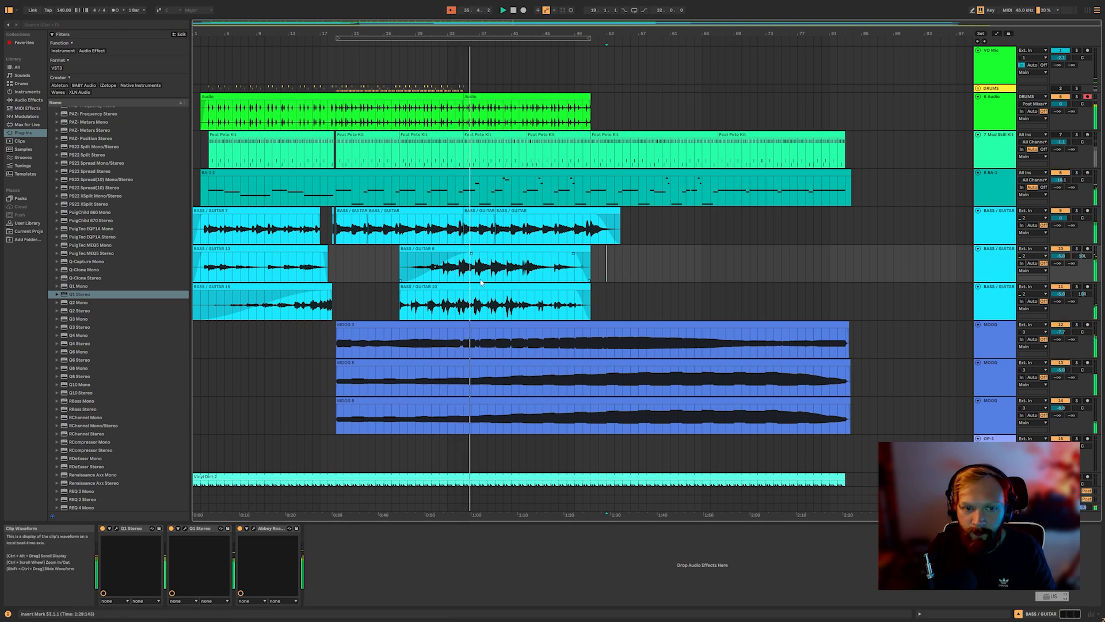